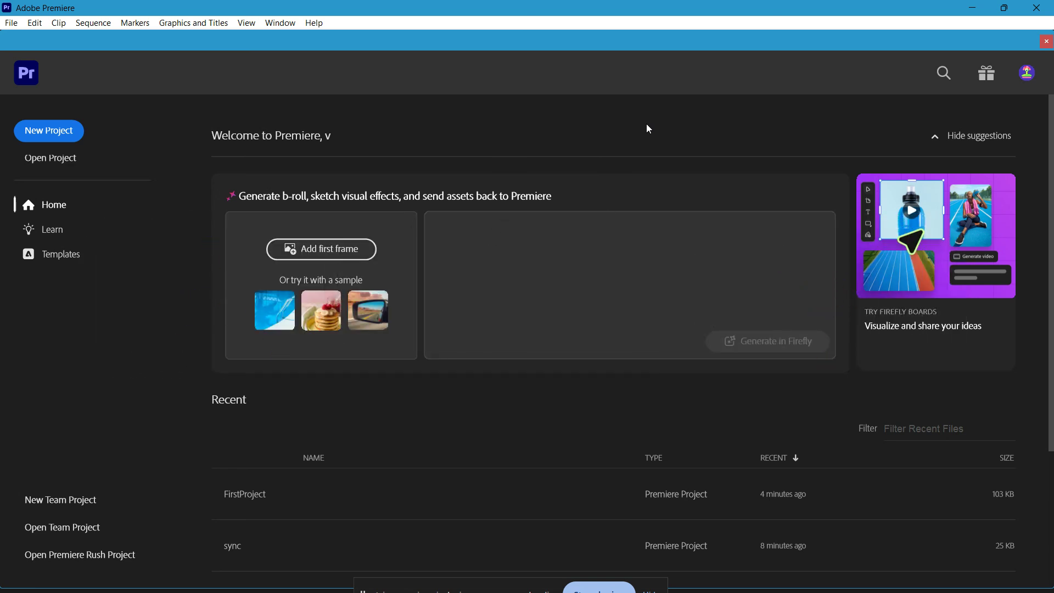
Start a new project named Project1, keeping the Premiere projects folder as its save location.
{"action": "scroll", "coordinate": [993, 399], "scroll_direction": "down", "scroll_amount": 3}
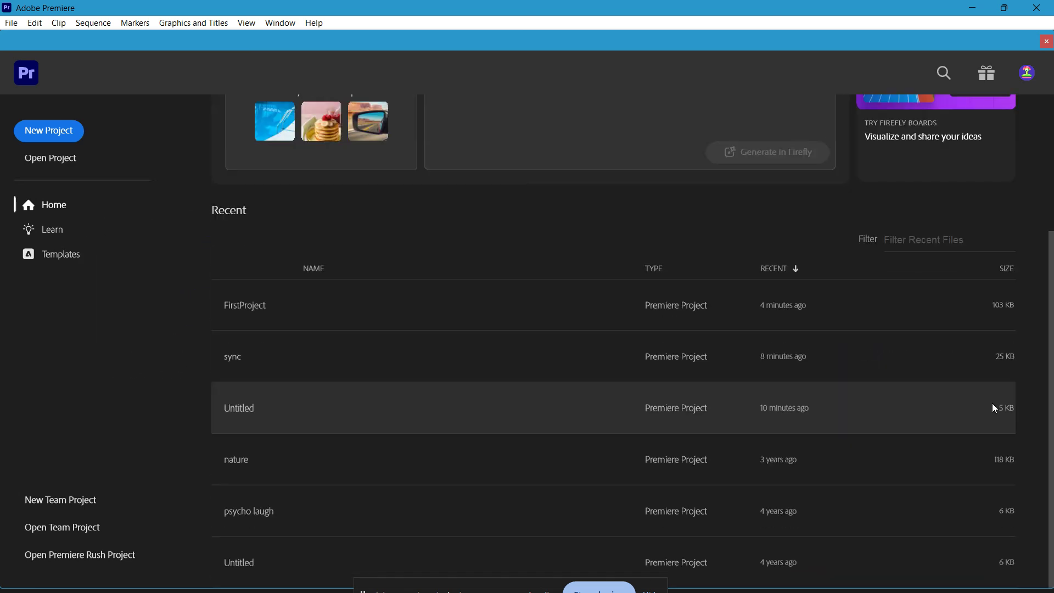
{"action": "scroll", "coordinate": [999, 397], "scroll_direction": "up", "scroll_amount": 3}
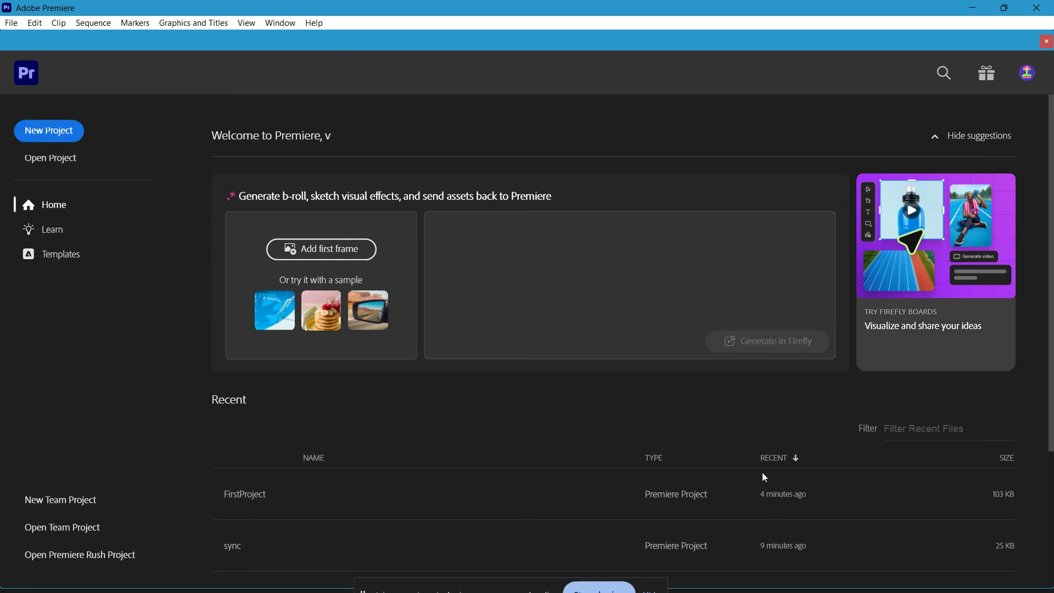
{"action": "left_click", "coordinate": [63, 136]}
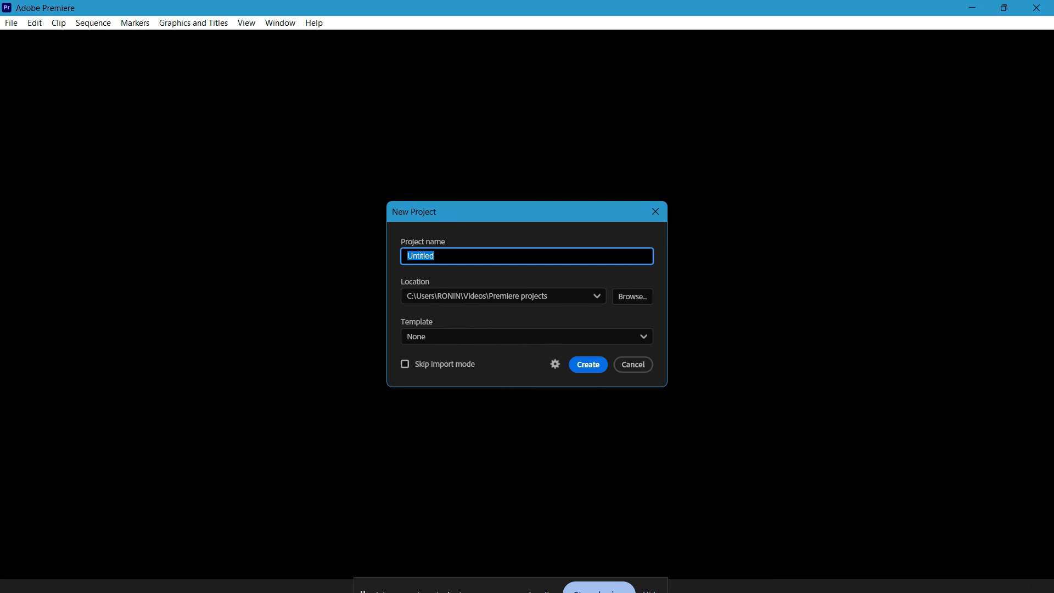
{"action": "type", "text": "Project1"}
{"action": "left_click", "coordinate": [551, 302]}
{"action": "left_click", "coordinate": [642, 302]}
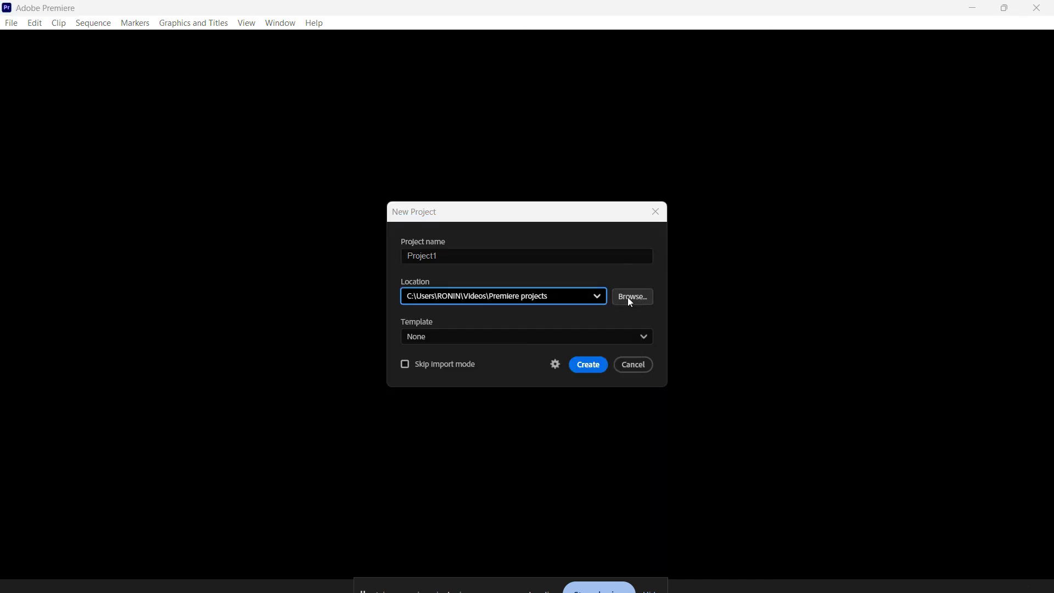
Choose the Standard Template Project template, enable skipping import mode, and create the project.
{"action": "left_click", "coordinate": [583, 338]}
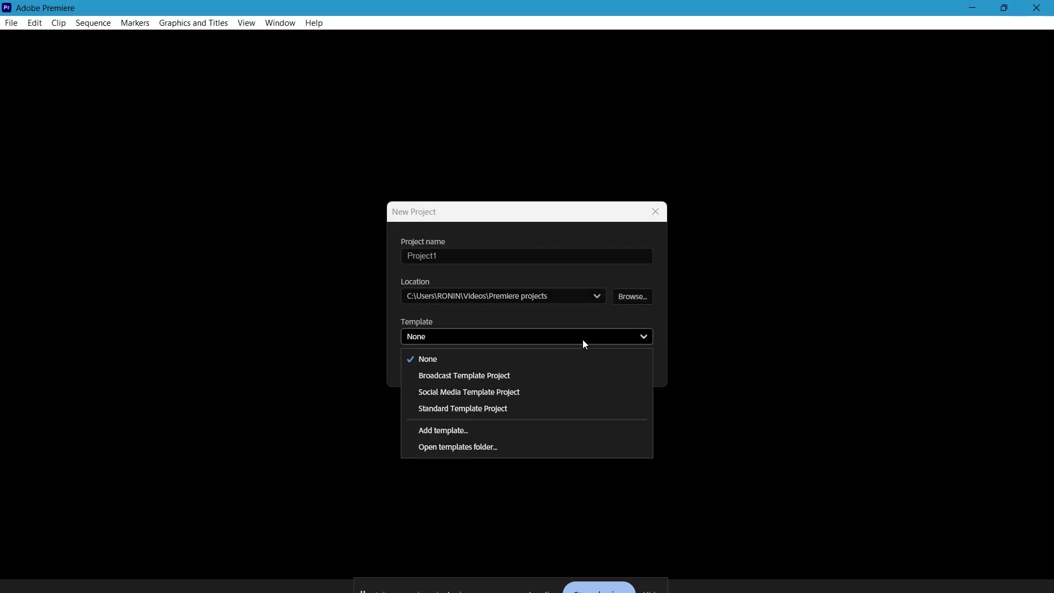
{"action": "left_click", "coordinate": [543, 406]}
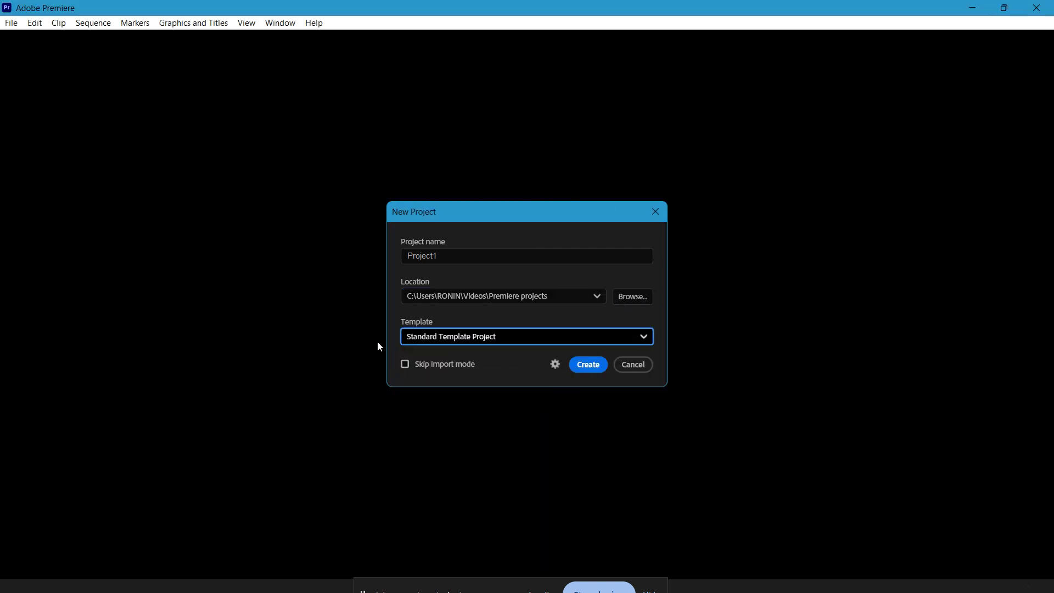
{"action": "left_click", "coordinate": [439, 366]}
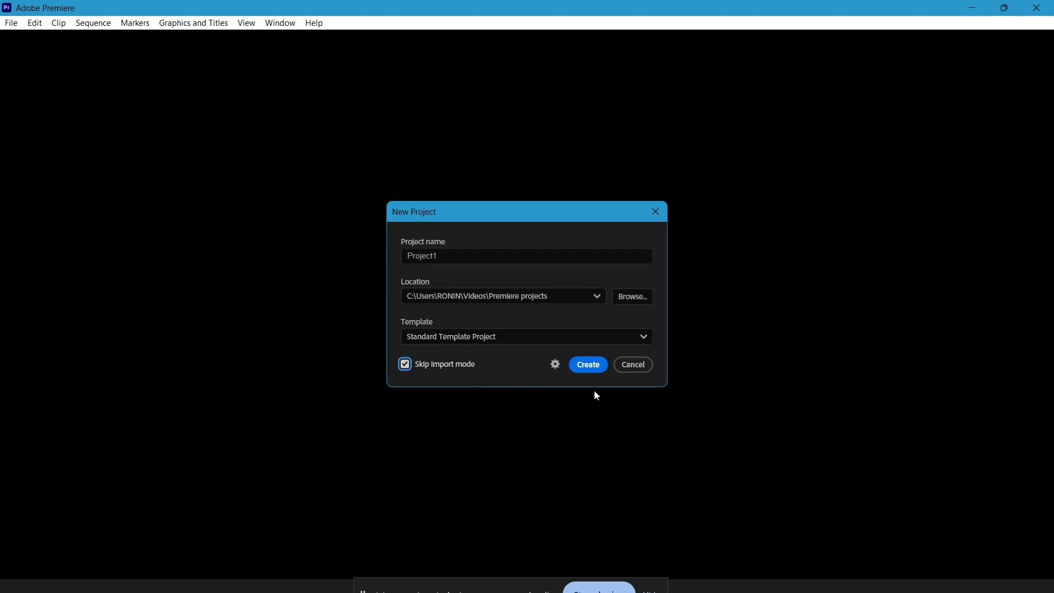
{"action": "left_click", "coordinate": [595, 368]}
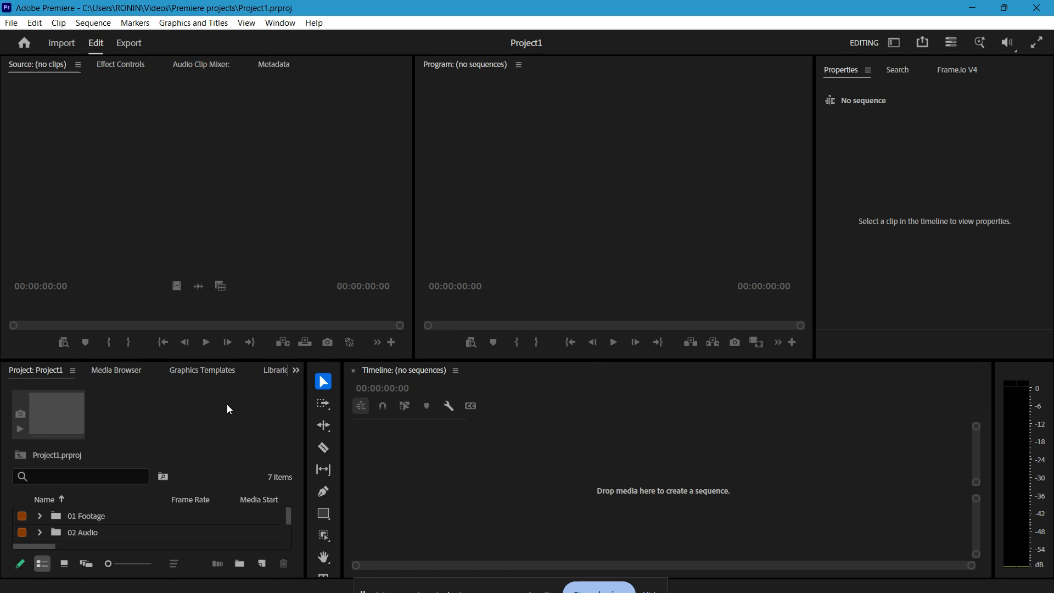
Look through the local drives and cloud locations available in the Media Browser.
{"action": "left_click", "coordinate": [12, 25]}
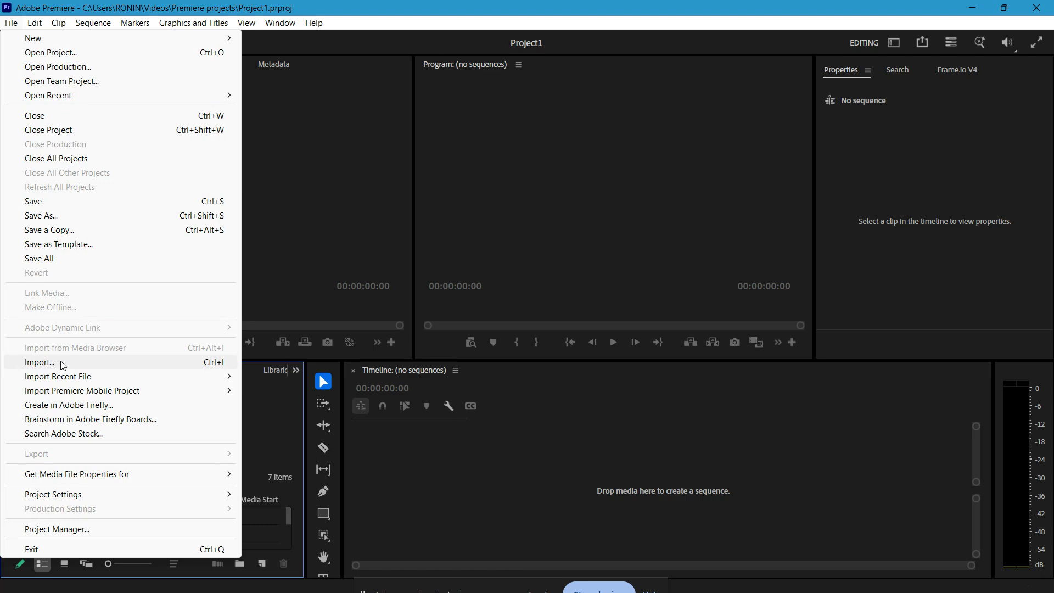
{"action": "left_click", "coordinate": [278, 357]}
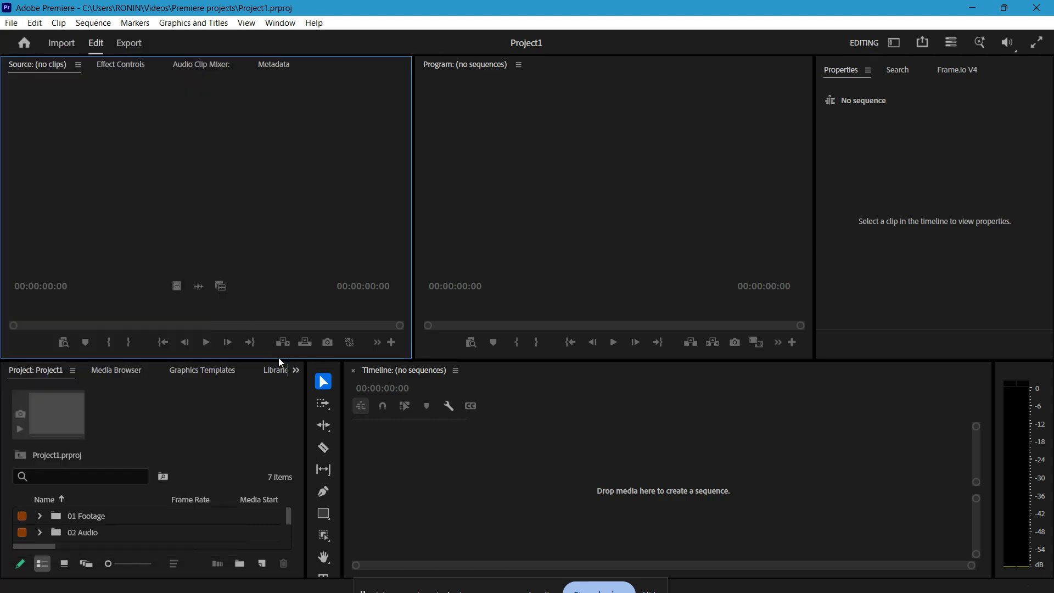
{"action": "left_click", "coordinate": [130, 373]}
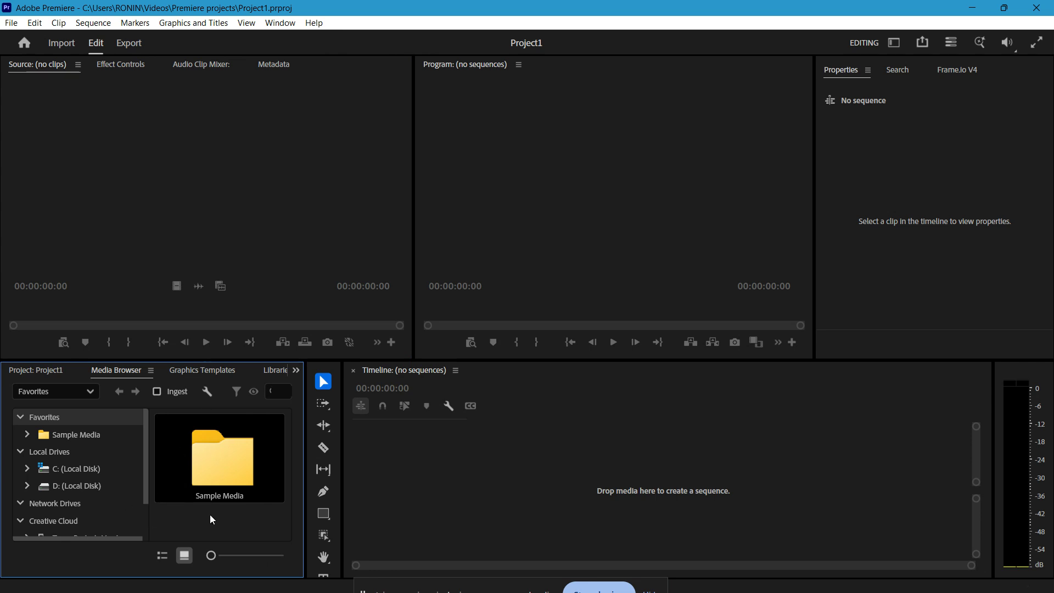
{"action": "left_click_drag", "start_coordinate": [143, 466], "coordinate": [145, 509]}
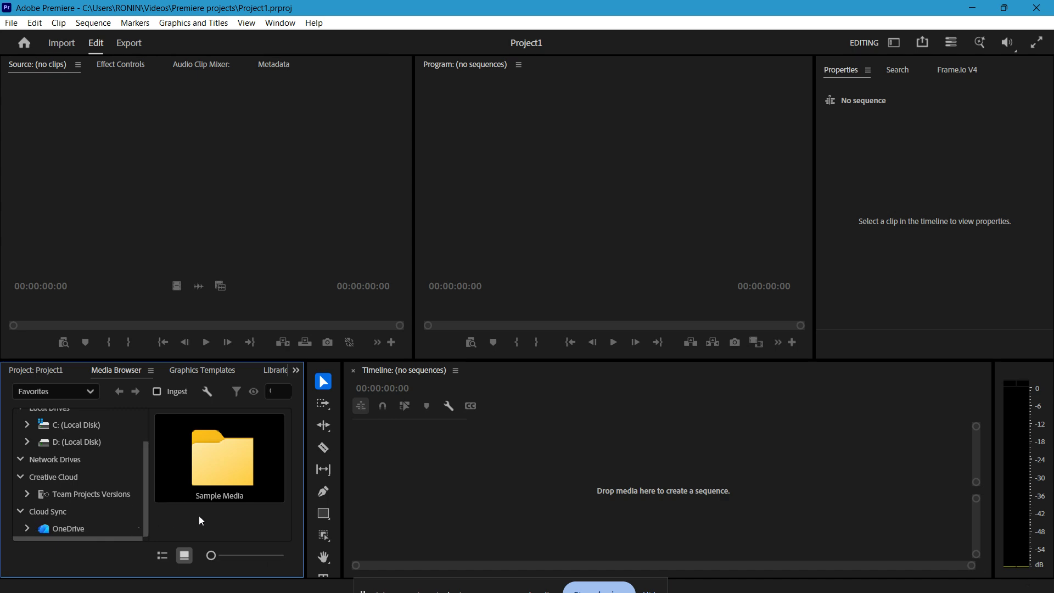
Import 326677_medium.mp4, 328167_medium.mp4, 329674_medium.mp4 and the freemusiclab charming phonk MP3 from the Videos folder.
{"action": "key", "text": "ctrl+i"}
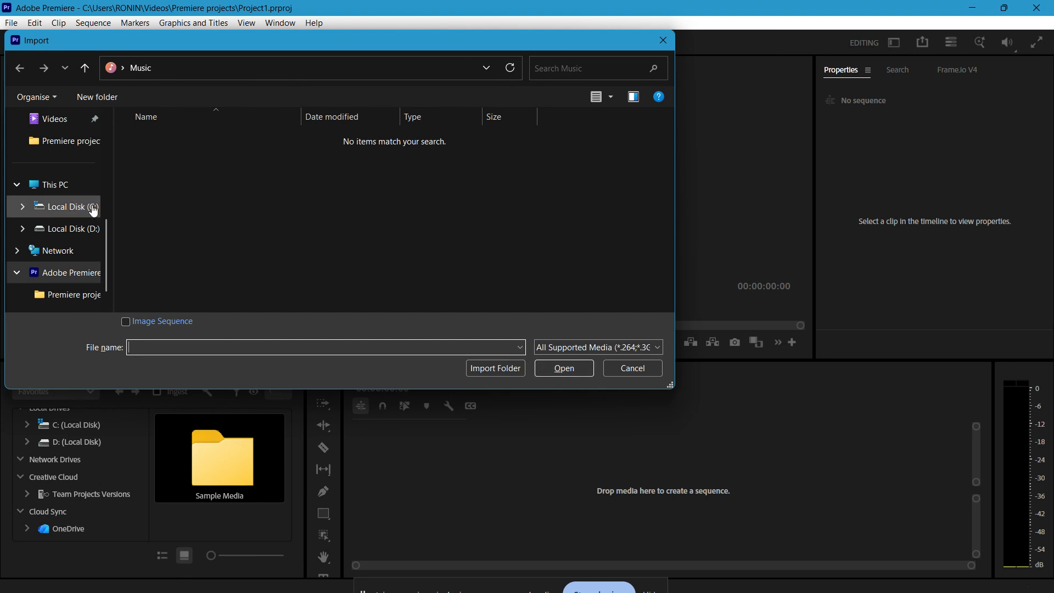
{"action": "left_click", "coordinate": [48, 119]}
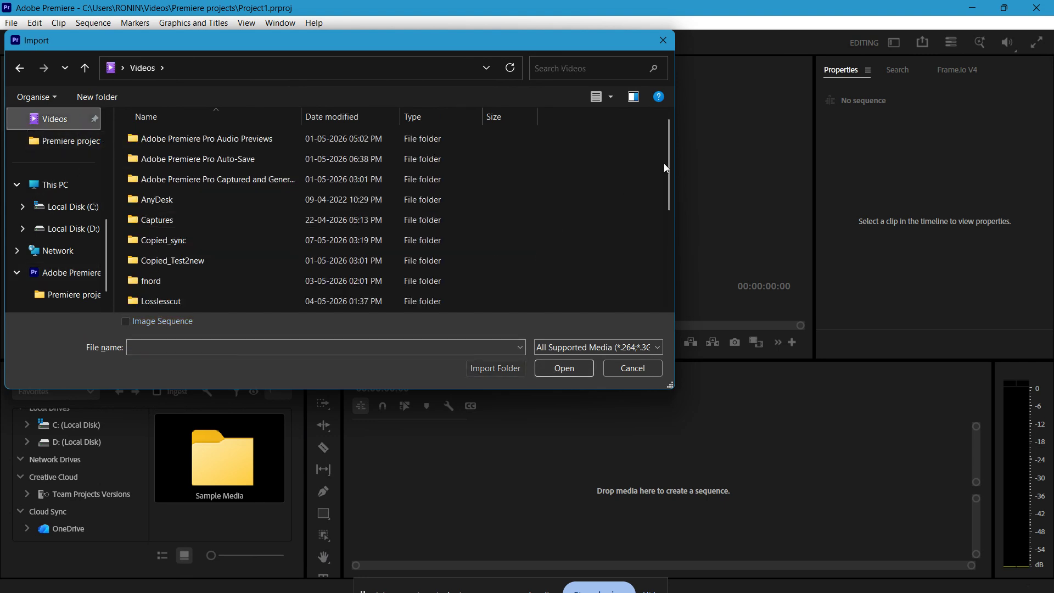
{"action": "left_click_drag", "start_coordinate": [665, 165], "coordinate": [670, 272]}
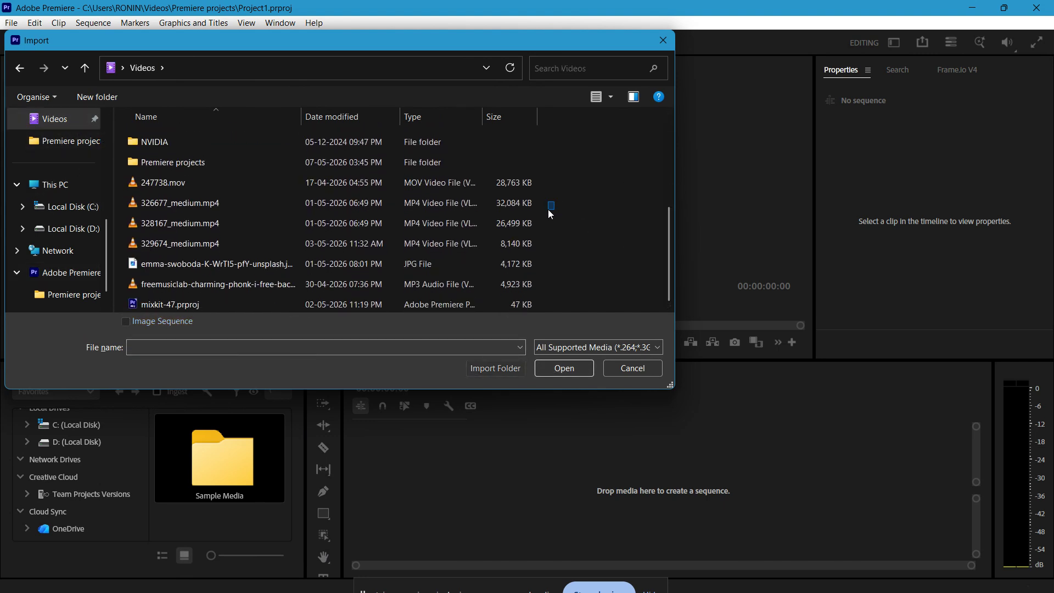
{"action": "left_click_drag", "start_coordinate": [550, 211], "coordinate": [594, 275]}
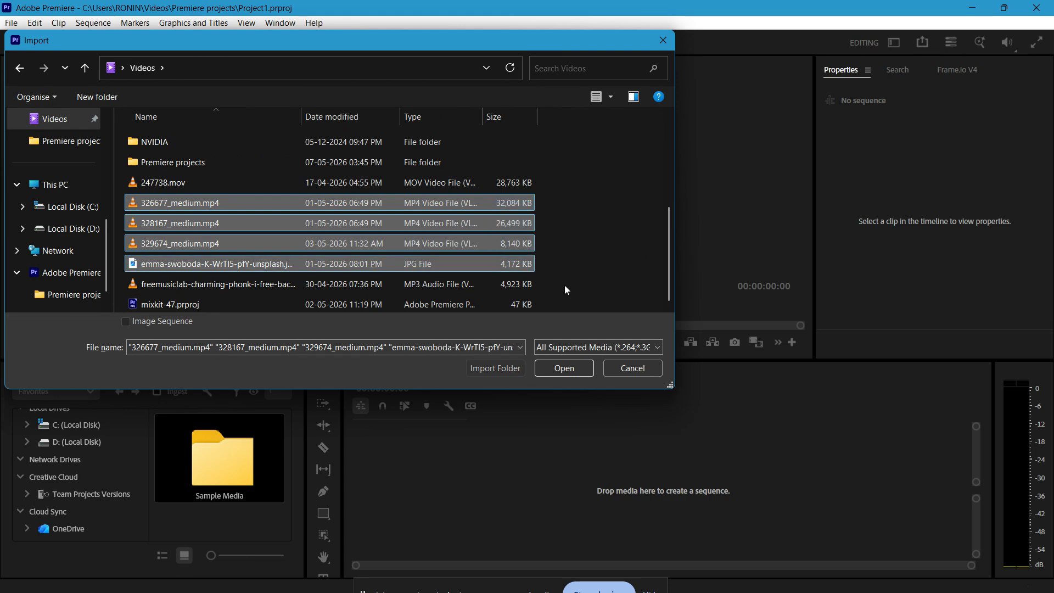
{"action": "left_click", "coordinate": [522, 282], "text": "ctrl"}
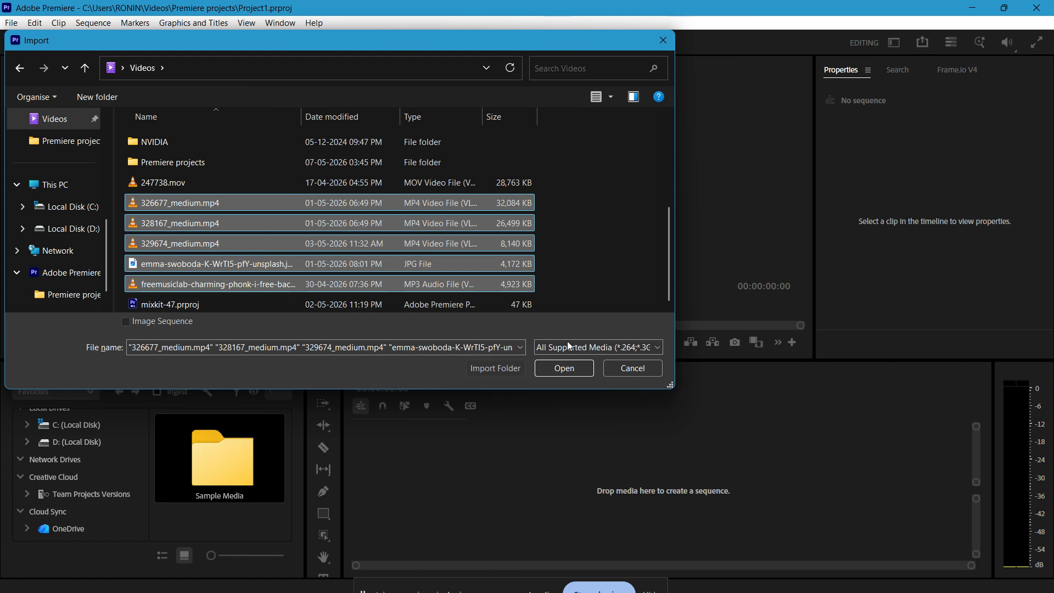
{"action": "left_click", "coordinate": [516, 264], "text": "ctrl"}
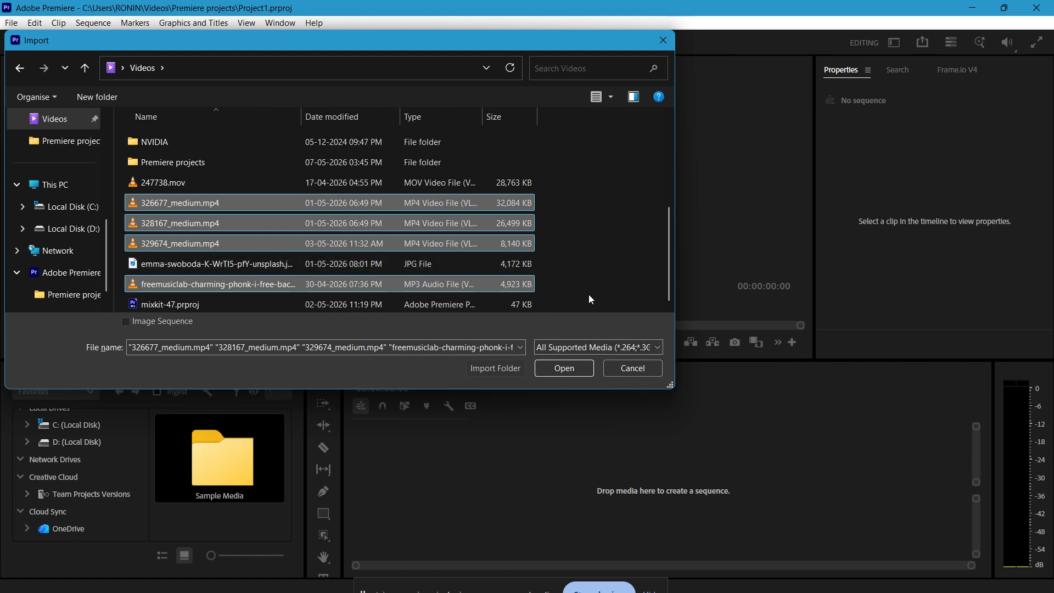
{"action": "left_click", "coordinate": [564, 368]}
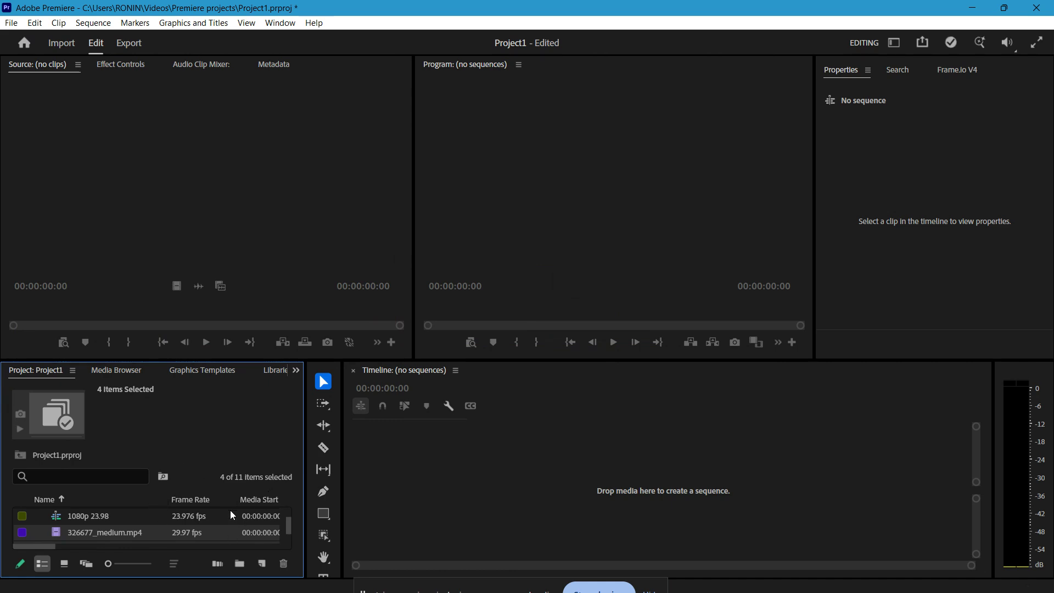
Widen the project item list and create a sequence by placing the four imported files in the empty timeline.
{"action": "left_click", "coordinate": [109, 372]}
{"action": "left_click", "coordinate": [44, 370]}
{"action": "mouse_move", "coordinate": [46, 549]}
{"action": "left_mouse_down"}
{"action": "mouse_move", "coordinate": [81, 551]}
{"action": "mouse_move", "coordinate": [43, 548]}
{"action": "left_mouse_up"}
{"action": "left_click_drag", "start_coordinate": [306, 406], "coordinate": [334, 405]}
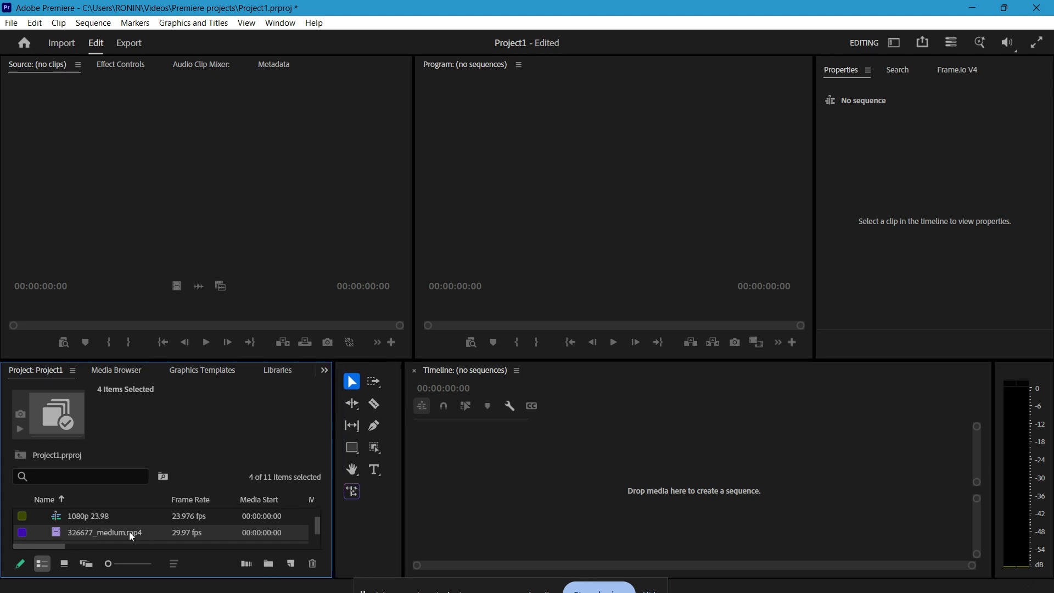
{"action": "left_click_drag", "start_coordinate": [368, 500], "coordinate": [620, 476]}
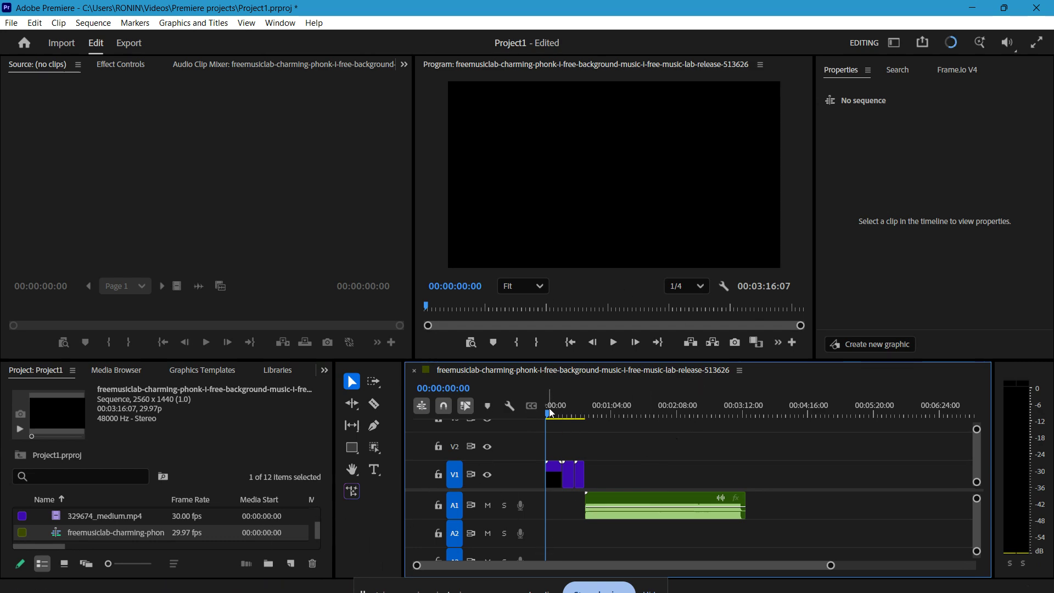
Move the music clip on A1 to the sequence start beneath the videos and set the playhead to 00:00:05:21.
{"action": "mouse_move", "coordinate": [558, 422]}
{"action": "left_mouse_down"}
{"action": "mouse_move", "coordinate": [584, 422]}
{"action": "mouse_move", "coordinate": [547, 413]}
{"action": "left_mouse_up"}
{"action": "left_click_drag", "start_coordinate": [831, 566], "coordinate": [589, 566]}
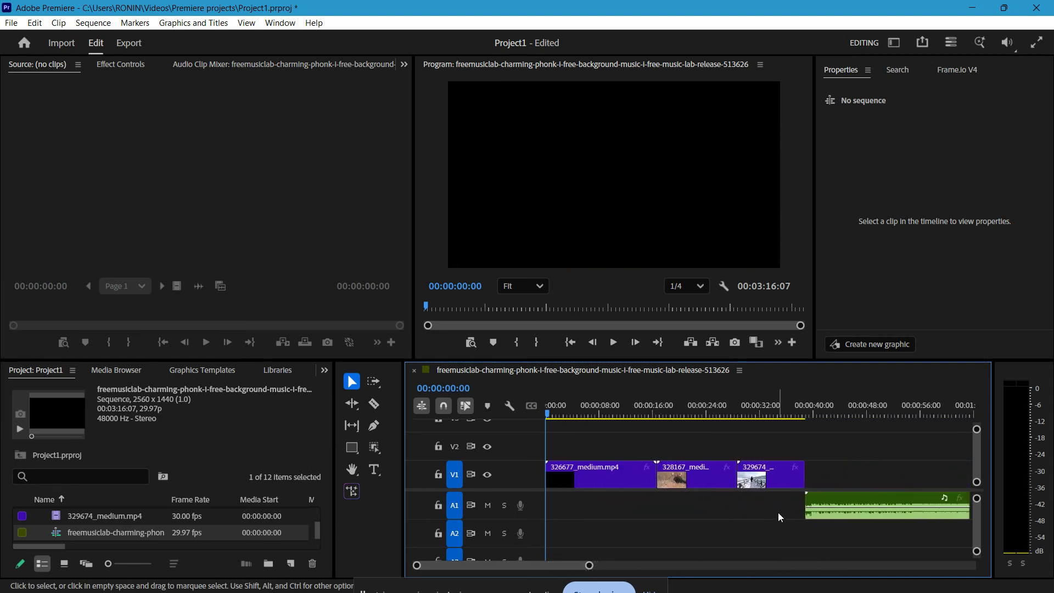
{"action": "left_click_drag", "start_coordinate": [821, 508], "coordinate": [560, 507]}
{"action": "mouse_move", "coordinate": [590, 565]}
{"action": "left_mouse_down"}
{"action": "mouse_move", "coordinate": [629, 566]}
{"action": "mouse_move", "coordinate": [525, 565]}
{"action": "mouse_move", "coordinate": [569, 566]}
{"action": "left_mouse_up"}
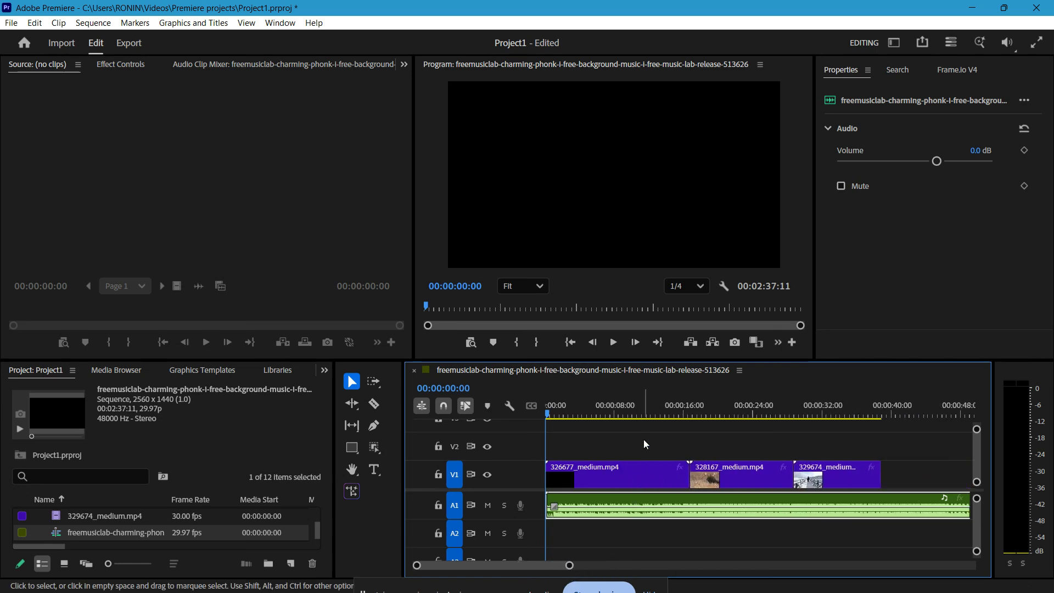
{"action": "left_click_drag", "start_coordinate": [628, 415], "coordinate": [595, 432]}
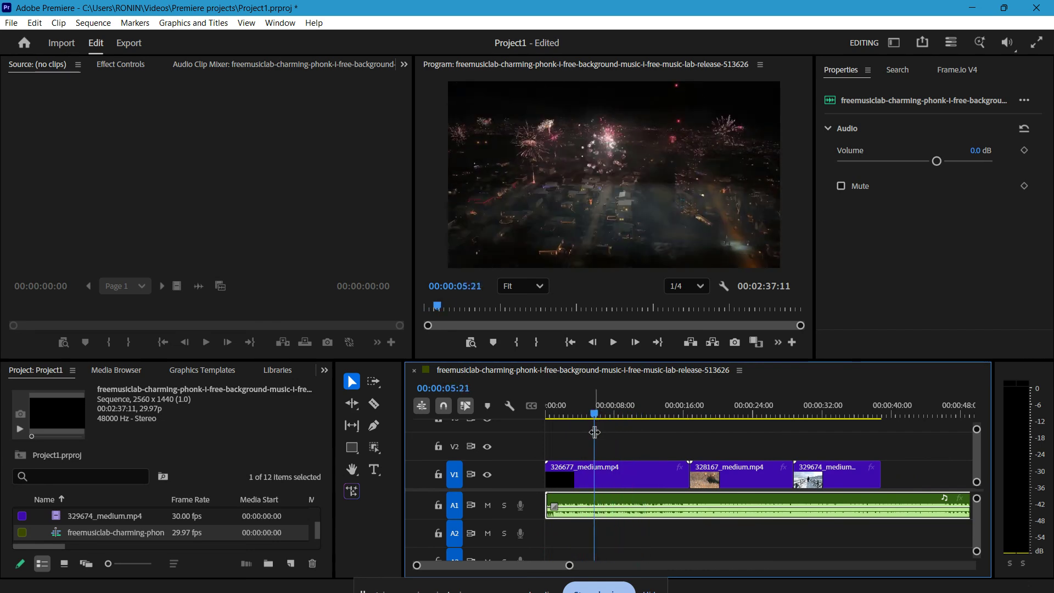
Trim both the end and the start of the 328167_medium.mp4 clip on V1.
{"action": "left_click_drag", "start_coordinate": [683, 473], "coordinate": [759, 484]}
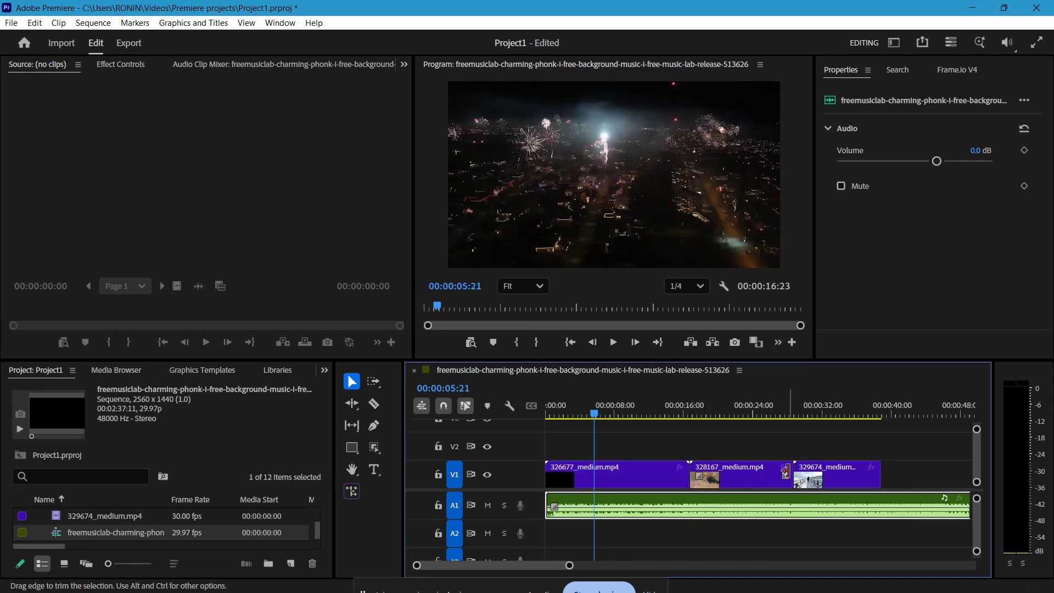
{"action": "left_click_drag", "start_coordinate": [692, 478], "coordinate": [750, 465]}
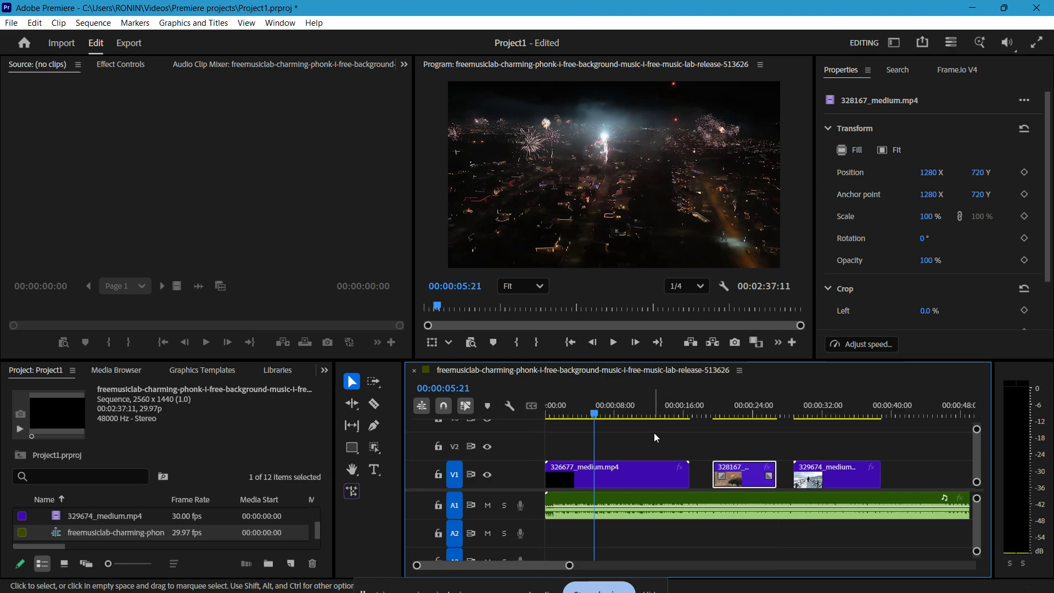
Split 329674_medium.mp4 at about 00:00:30 with the Razor tool and try moving the resulting pieces apart on V1.
{"action": "key", "text": "c"}
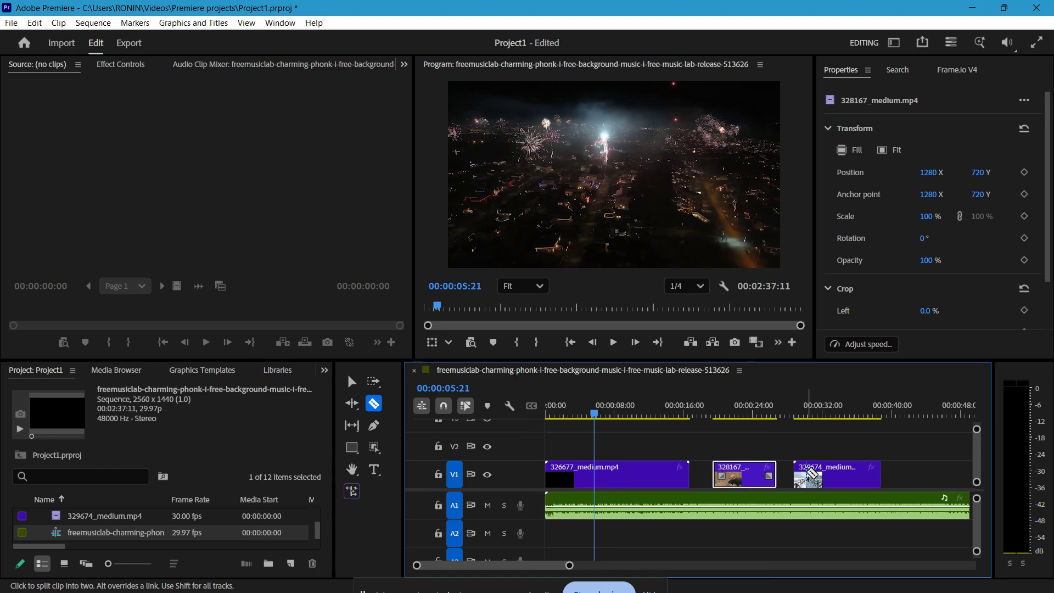
{"action": "left_click", "coordinate": [805, 473]}
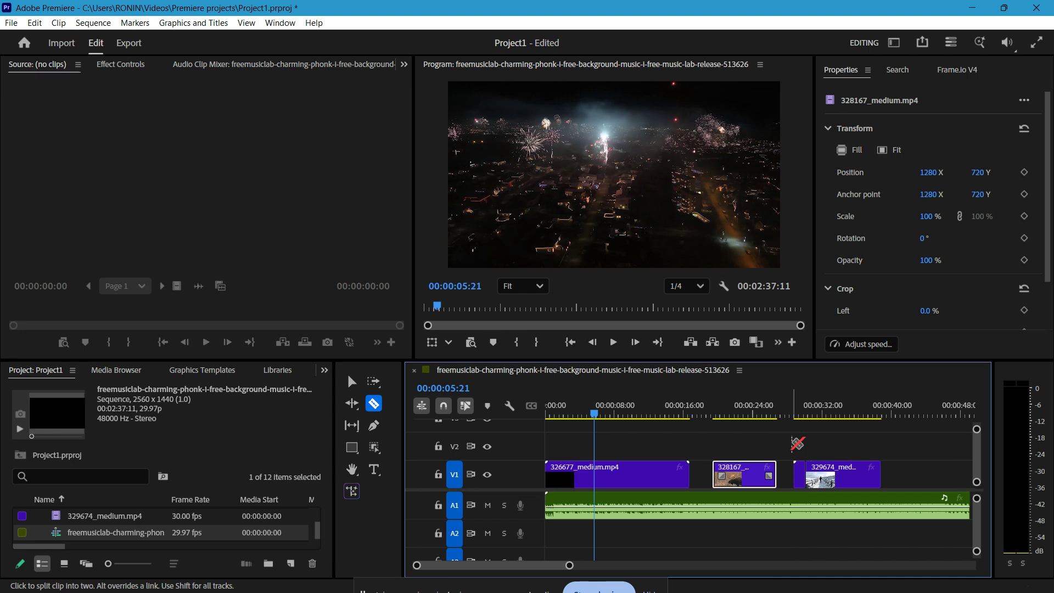
{"action": "key", "text": "v"}
{"action": "mouse_move", "coordinate": [800, 477]}
{"action": "left_mouse_down"}
{"action": "mouse_move", "coordinate": [784, 482]}
{"action": "mouse_move", "coordinate": [803, 484]}
{"action": "left_mouse_up"}
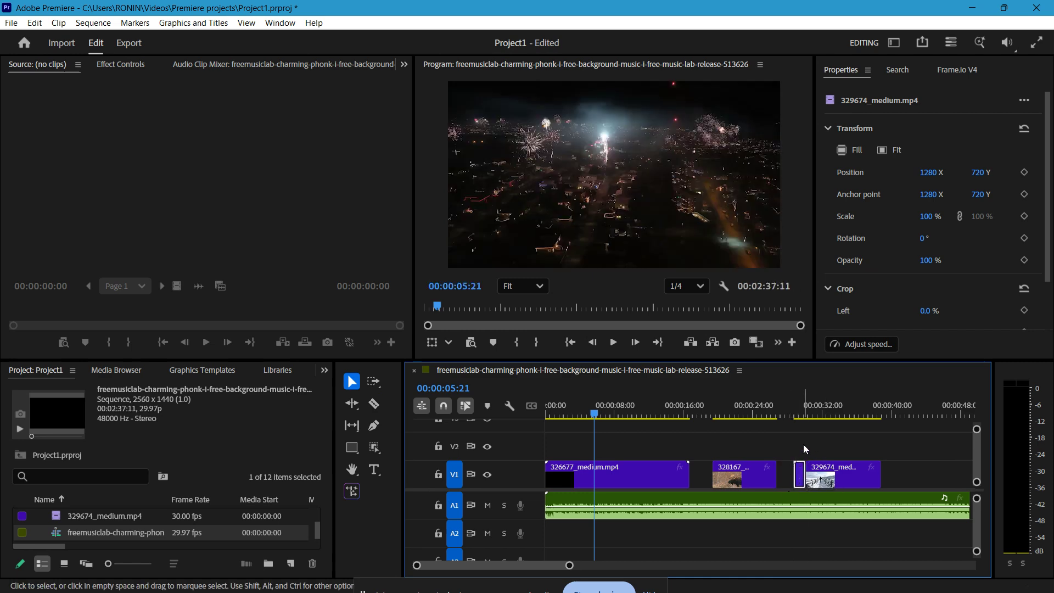
{"action": "key", "text": "ctrl+z"}
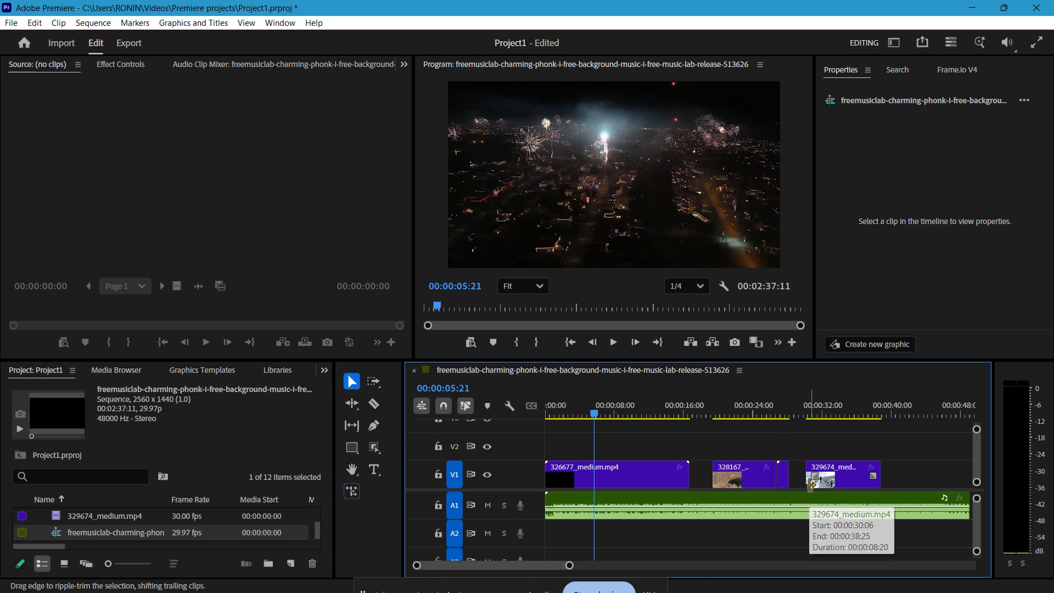
{"action": "left_click", "coordinate": [787, 481]}
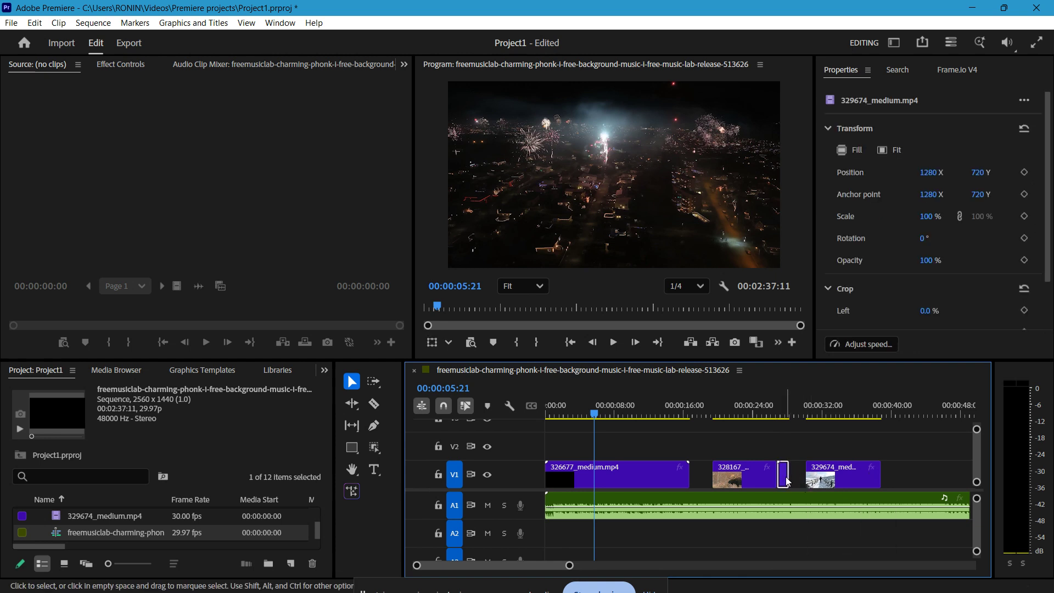
{"action": "left_click_drag", "start_coordinate": [787, 481], "coordinate": [880, 472]}
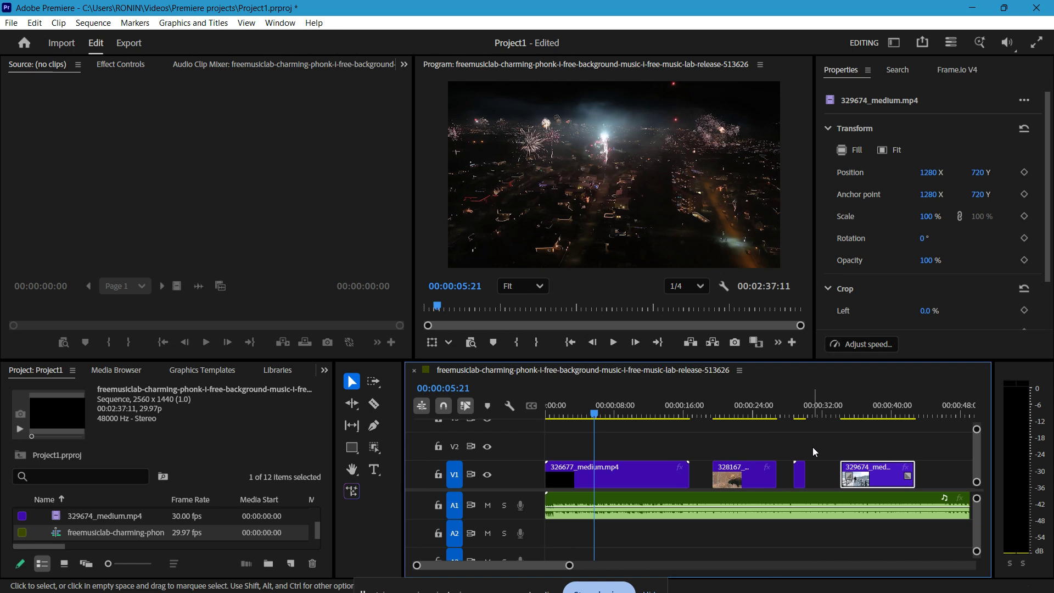
Undo the piece moves and the split in 329674_medium.mp4, and the trims made to 328167_medium.mp4.
{"action": "key", "text": "ctrl+z"}
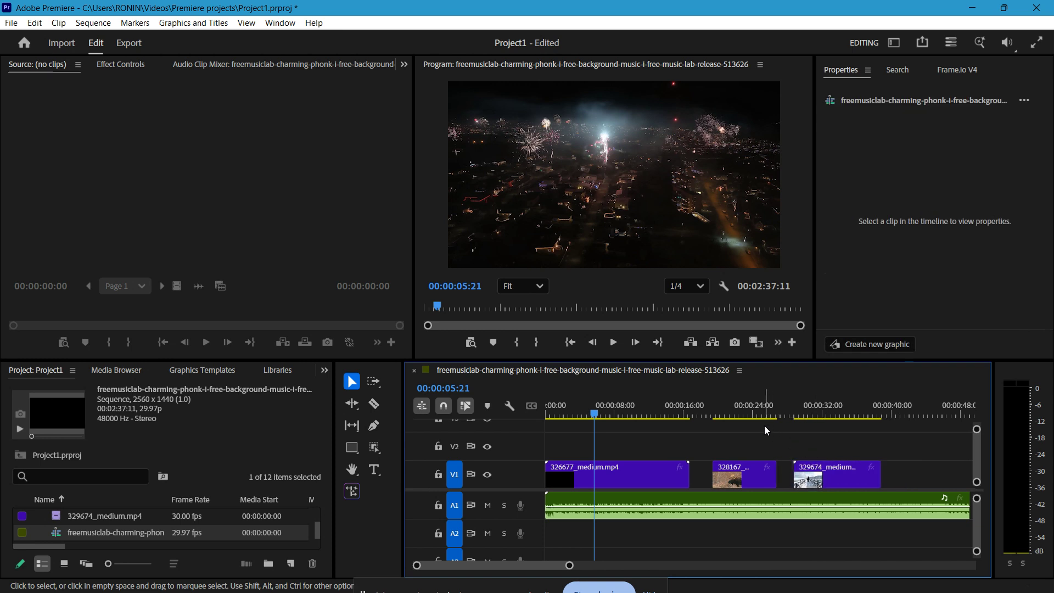
{"action": "key", "text": "ctrl+z"}
{"action": "key", "text": "ctrl+z"}
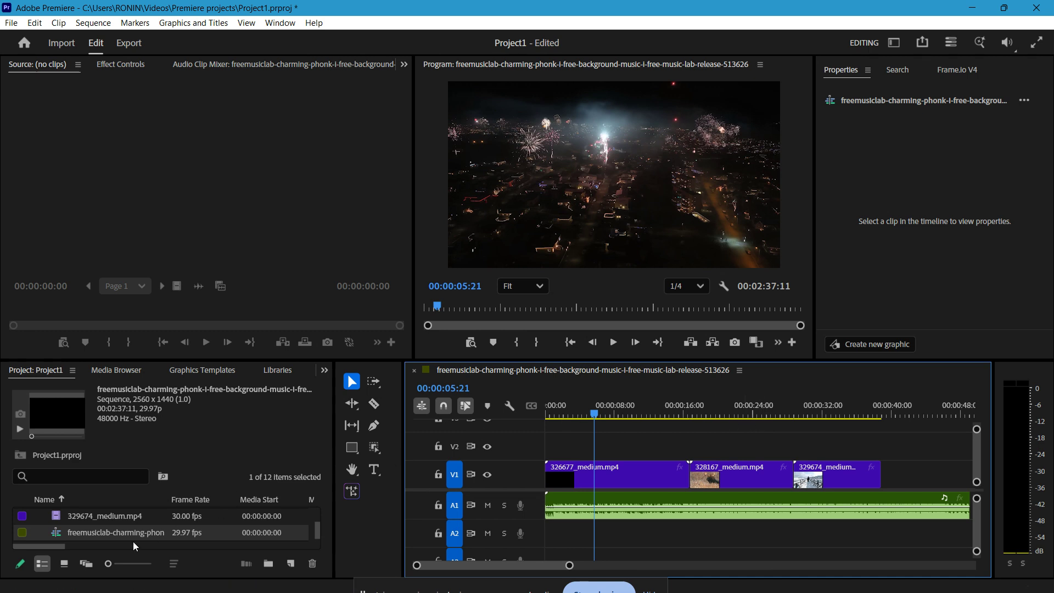
Show the project items in icon view.
{"action": "left_click", "coordinate": [64, 564]}
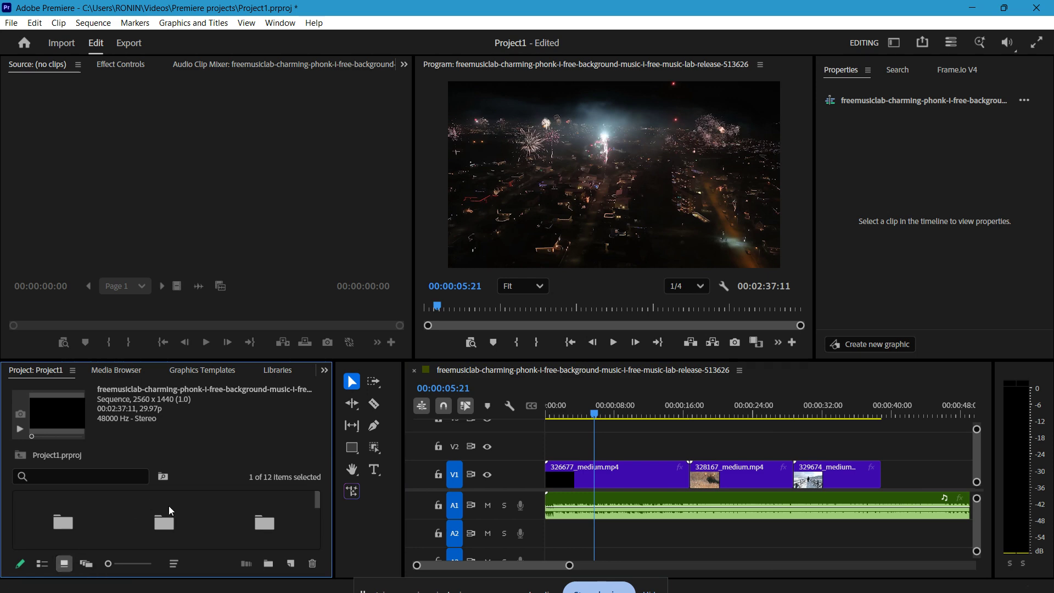
Add a text title reading "TITLE TEXT" over the fireworks footage at 00:00:05:21.
{"action": "scroll", "coordinate": [181, 505], "scroll_direction": "down", "scroll_amount": 2}
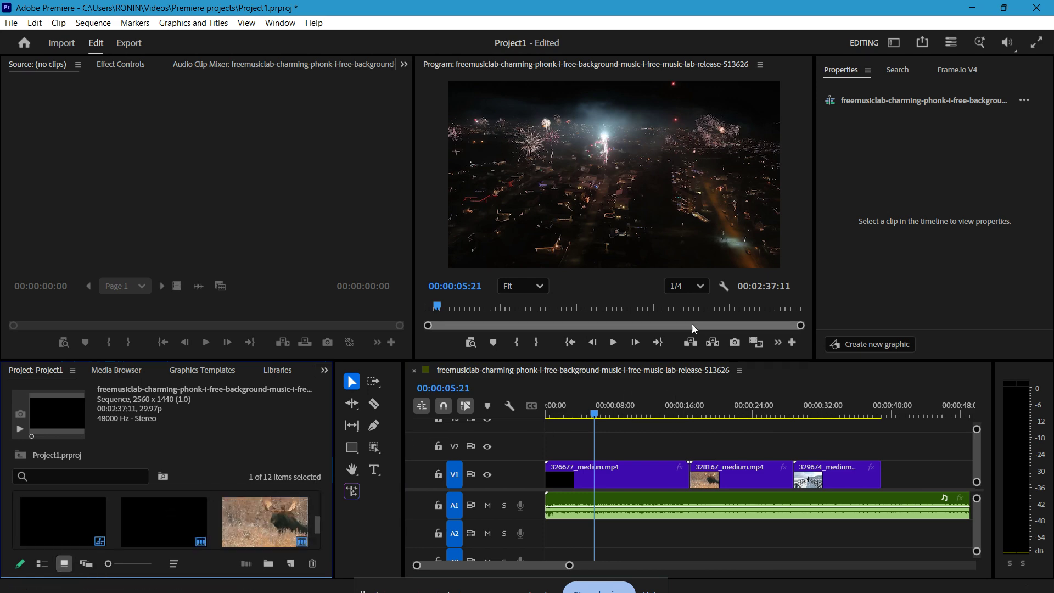
{"action": "key", "text": "t"}
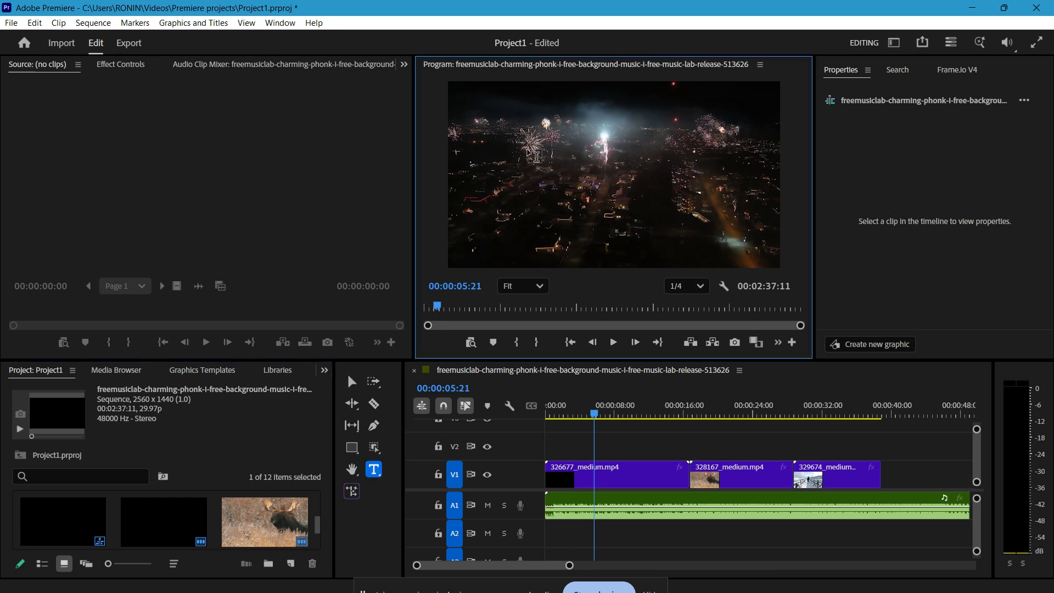
{"action": "left_click", "coordinate": [531, 148]}
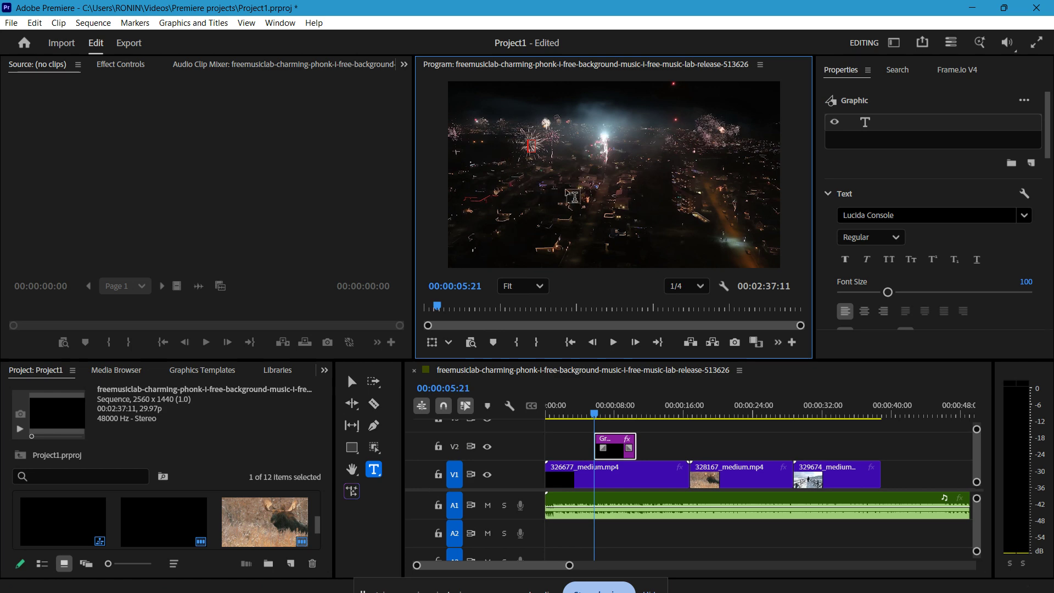
{"action": "type", "text": "TITLE TEXT"}
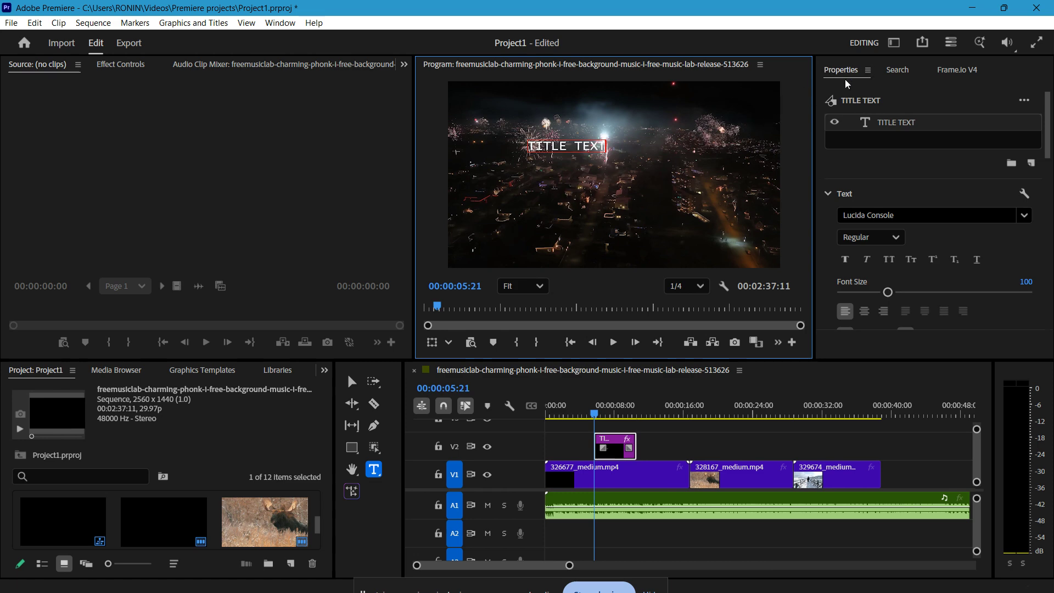
Set the TITLE TEXT font size to 82 and show the title clip's effect controls.
{"action": "mouse_move", "coordinate": [887, 292]}
{"action": "left_mouse_down"}
{"action": "mouse_move", "coordinate": [940, 292]}
{"action": "mouse_move", "coordinate": [882, 295]}
{"action": "left_mouse_up"}
{"action": "left_click", "coordinate": [121, 65]}
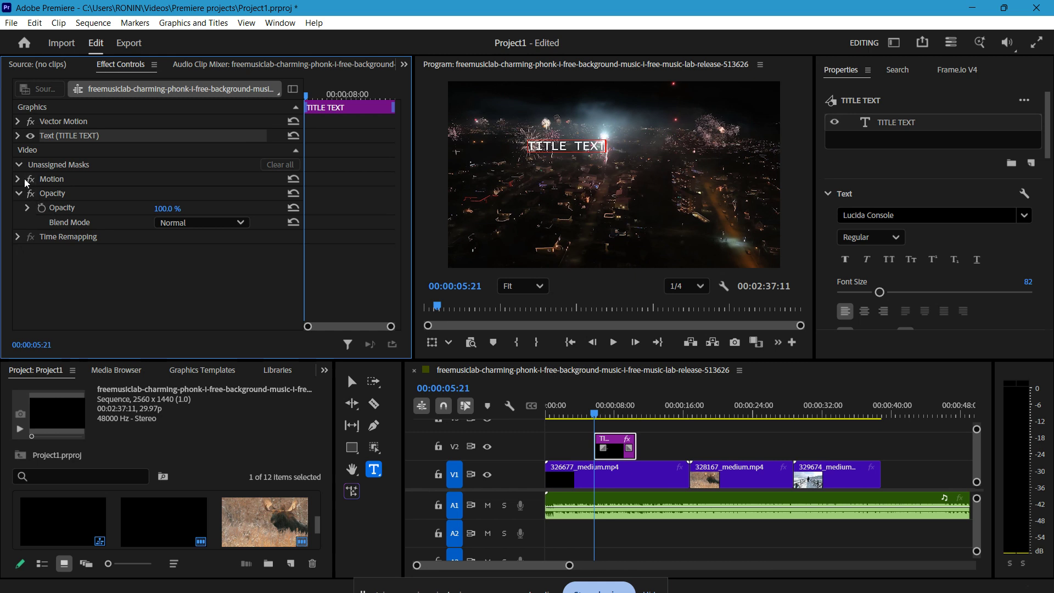
{"action": "left_click", "coordinate": [619, 441]}
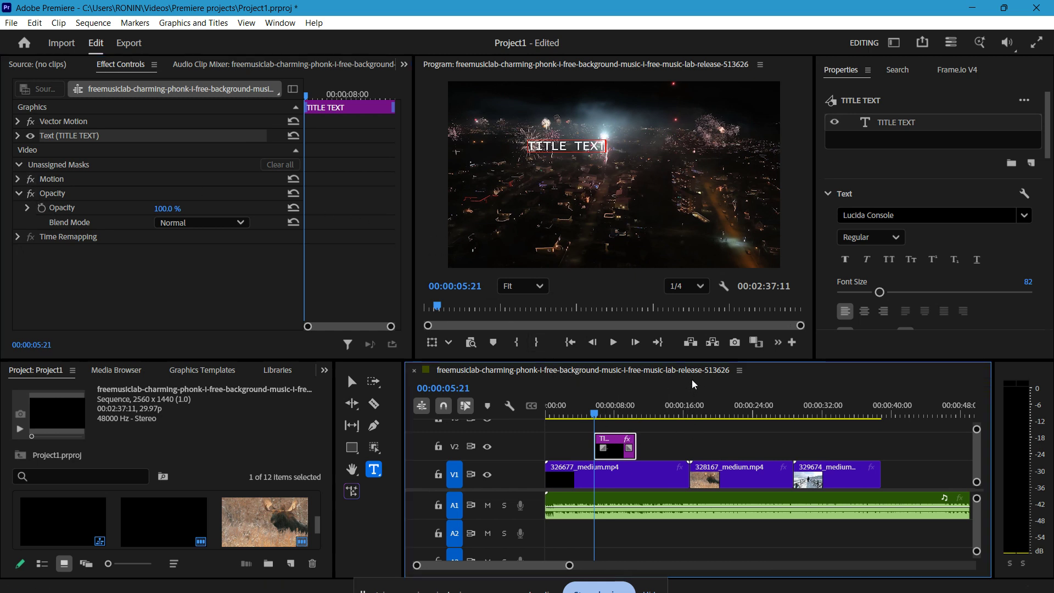
Delete the music clip from A1 and place the freemusiclab music file at the start of A1 again.
{"action": "scroll", "coordinate": [153, 527], "scroll_direction": "down", "scroll_amount": 2}
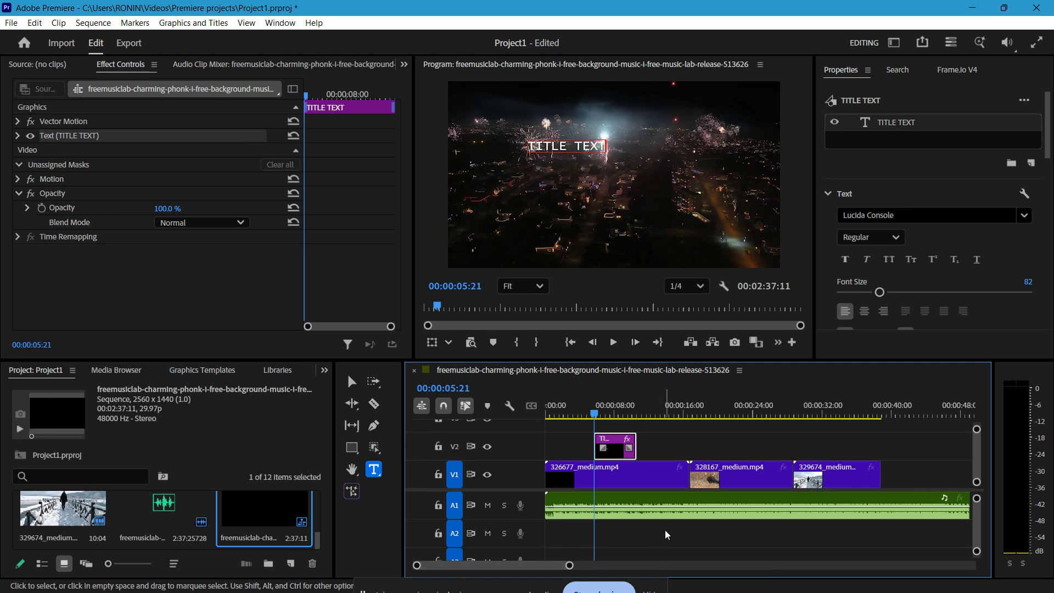
{"action": "left_click", "coordinate": [678, 518]}
{"action": "key", "text": "Delete"}
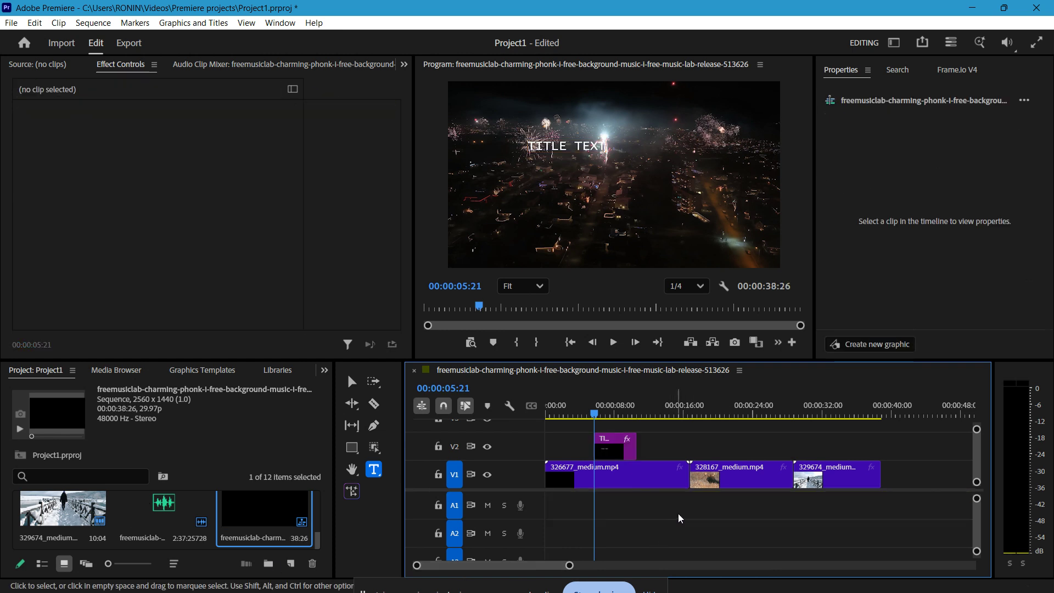
{"action": "left_click_drag", "start_coordinate": [181, 516], "coordinate": [553, 507]}
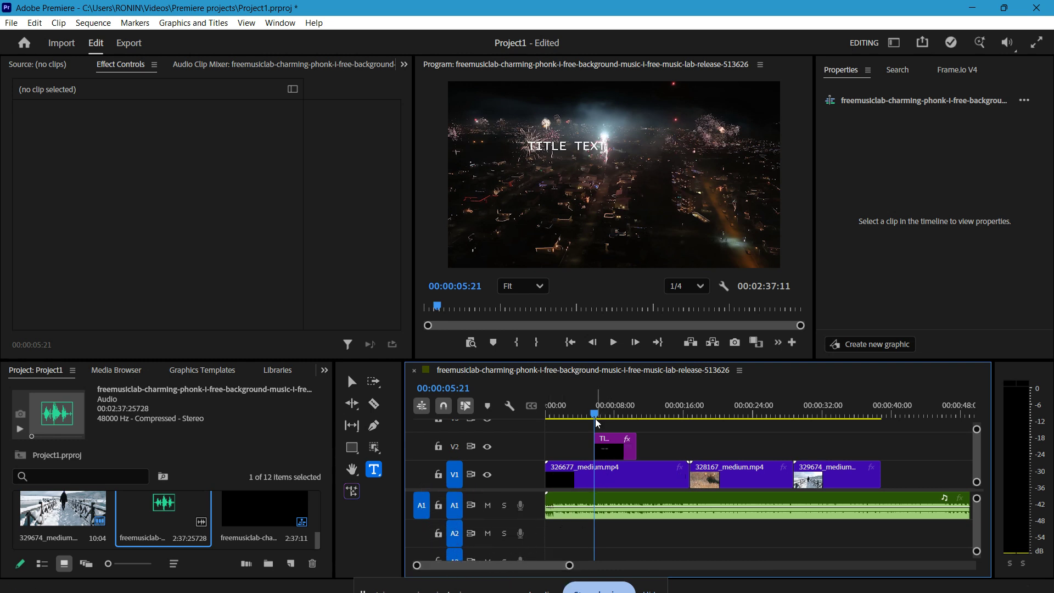
Move the TITLE TEXT clip to the start of V2 and place the playhead at 00:00:00:26.
{"action": "left_click", "coordinate": [610, 447]}
{"action": "left_click_drag", "start_coordinate": [611, 447], "coordinate": [553, 417]}
Lower the volume of the music clip on A1 to -15.9 dB in the Audio Clip Mixer.
{"action": "left_click", "coordinate": [624, 523]}
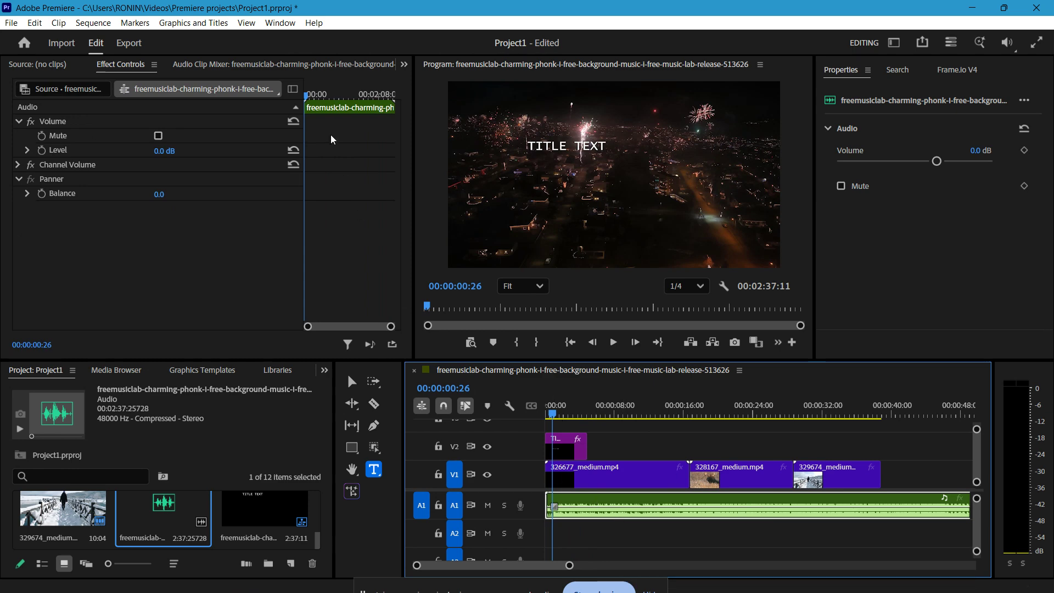
{"action": "left_click", "coordinate": [267, 65]}
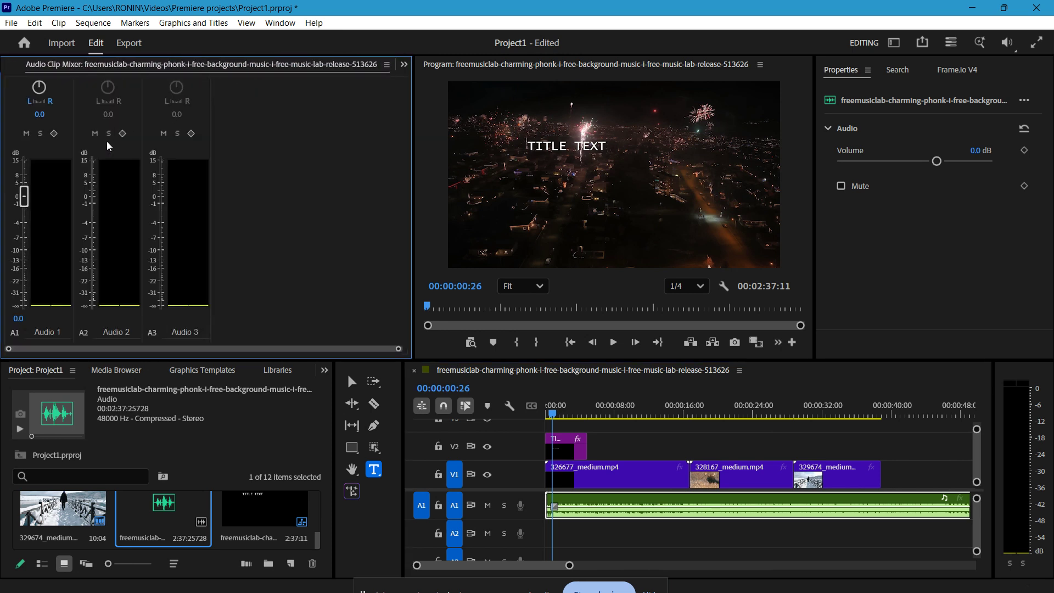
{"action": "left_click_drag", "start_coordinate": [25, 198], "coordinate": [85, 265]}
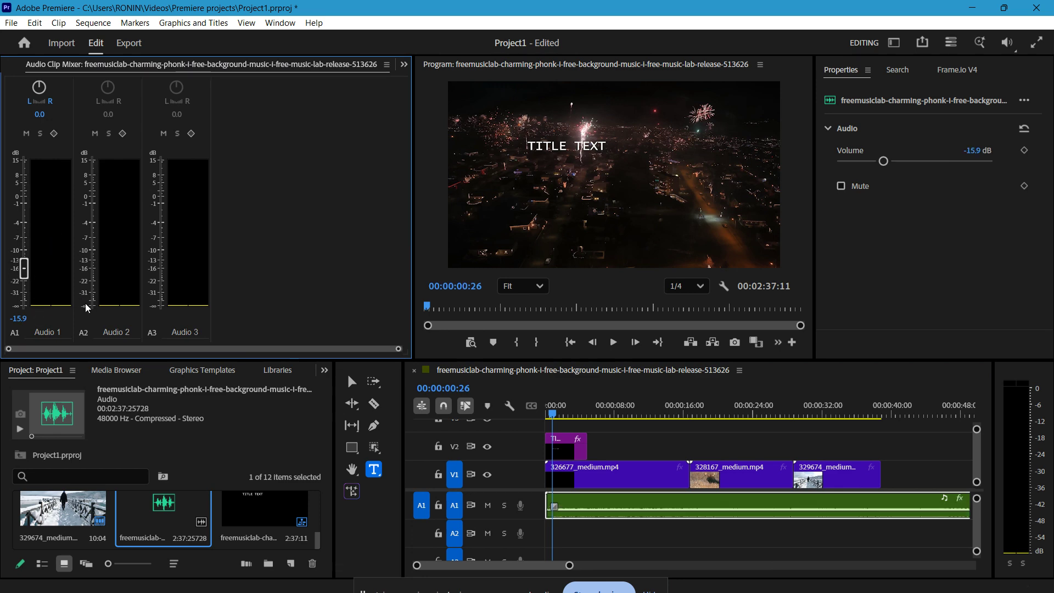
Search the effects library for "cross".
{"action": "left_click", "coordinate": [279, 372]}
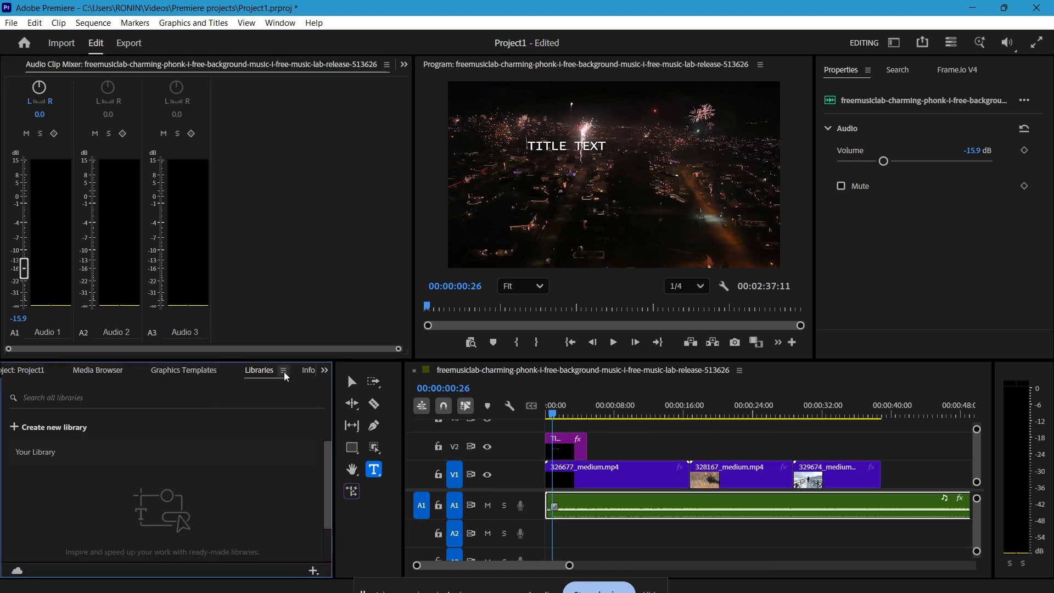
{"action": "left_click", "coordinate": [308, 371]}
{"action": "left_click", "coordinate": [304, 372]}
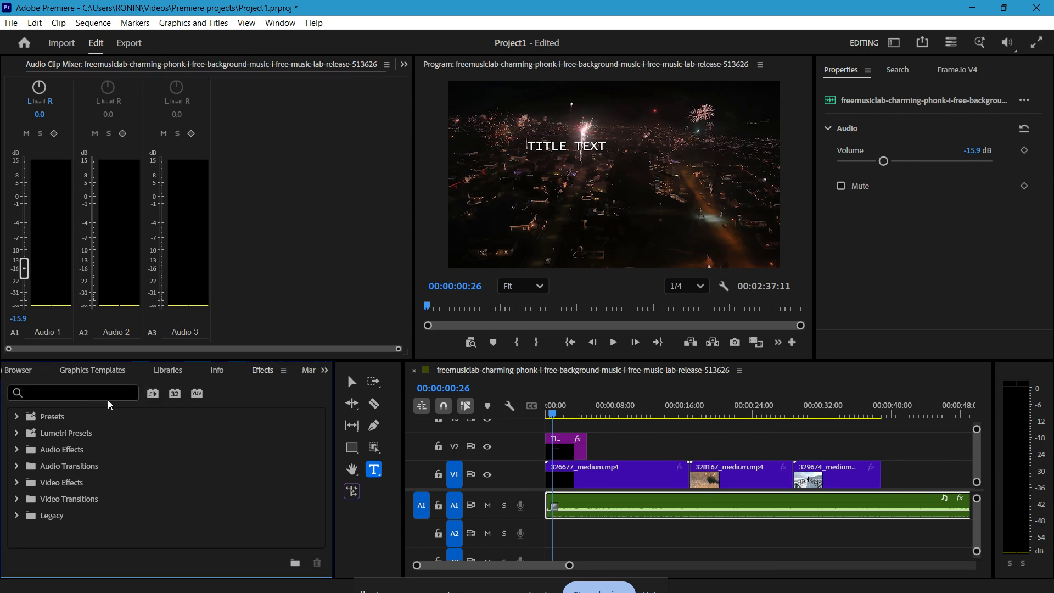
{"action": "left_click", "coordinate": [89, 393]}
{"action": "type", "text": "c"}
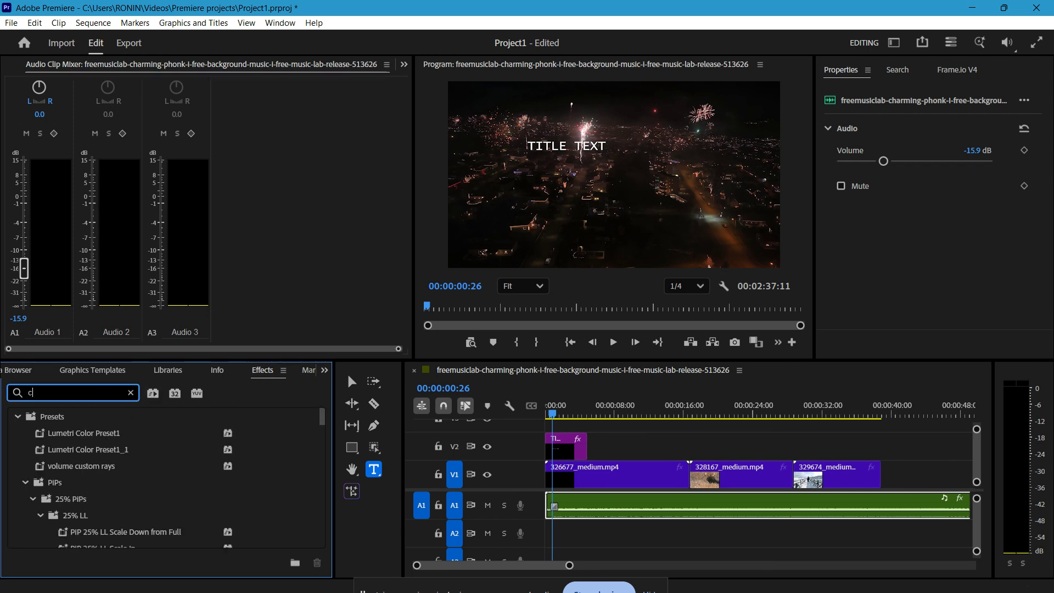
{"action": "type", "text": "ross"}
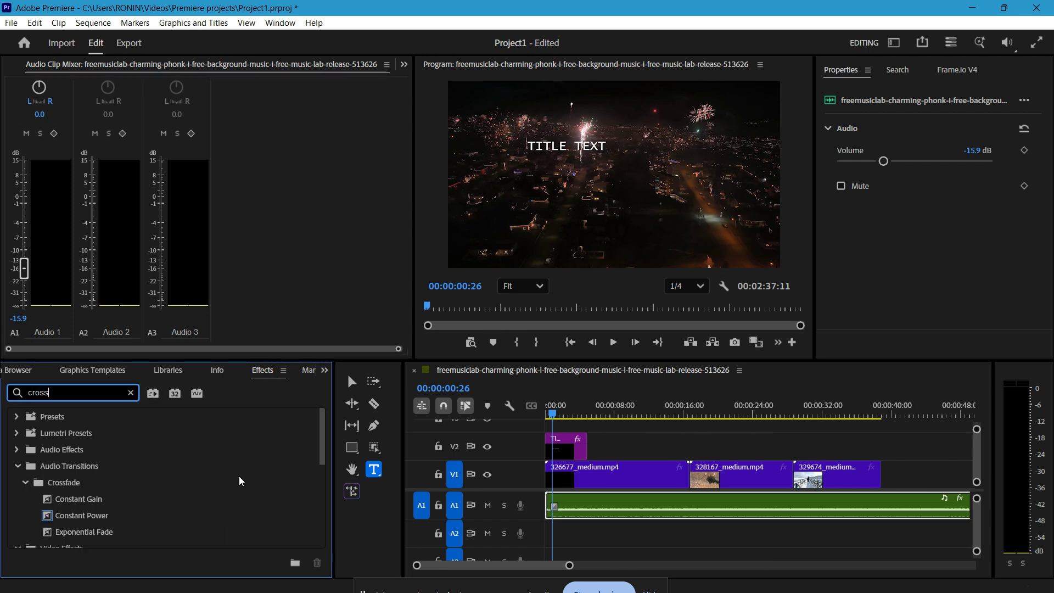
{"action": "type", "text": " de"}
{"action": "type", "text": "s"}
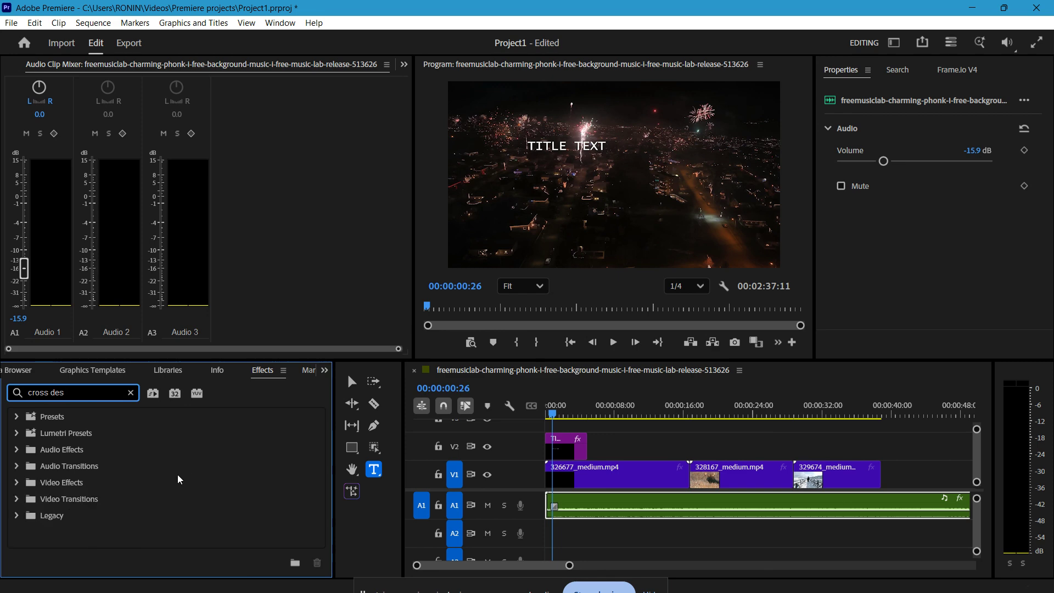
{"action": "key", "text": "BackSpace"}
{"action": "key", "text": "BackSpace"}
{"action": "key", "text": "BackSpace"}
{"action": "key", "text": "BackSpace"}
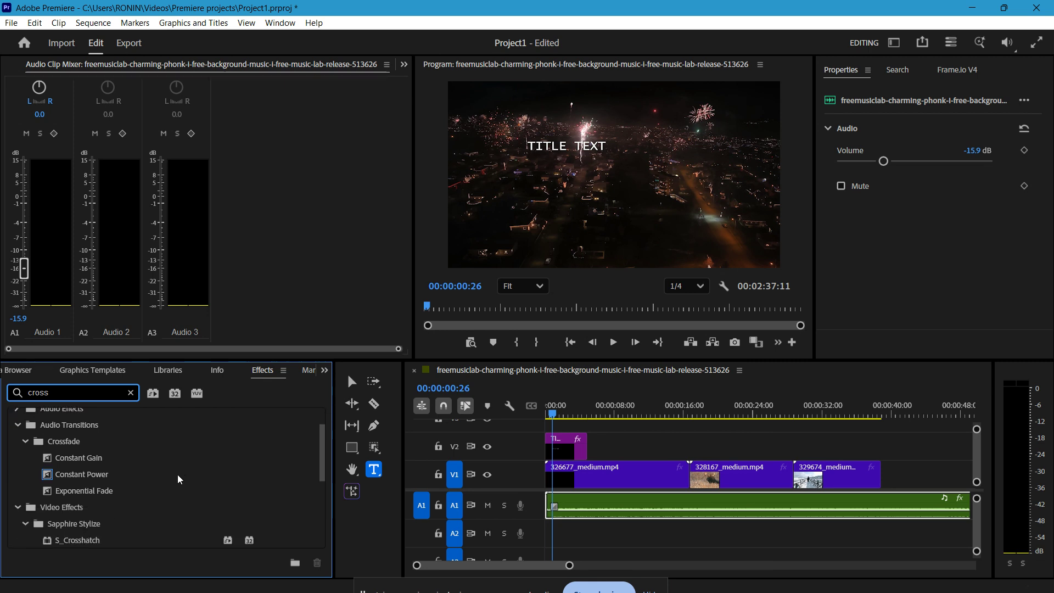
Apply the Cross Dissolve video transition at the cut between 326677_medium.mp4 and 328167_medium.mp4, accepting repeated frames.
{"action": "scroll", "coordinate": [180, 480], "scroll_direction": "down", "scroll_amount": 4}
{"action": "left_click", "coordinate": [78, 483]}
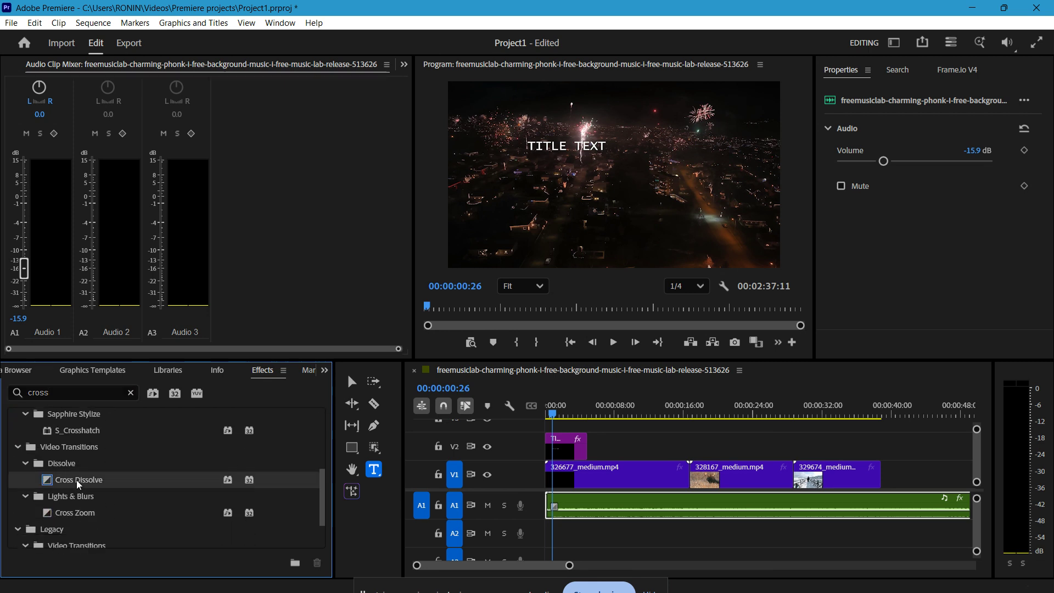
{"action": "left_click_drag", "start_coordinate": [78, 483], "coordinate": [701, 481]}
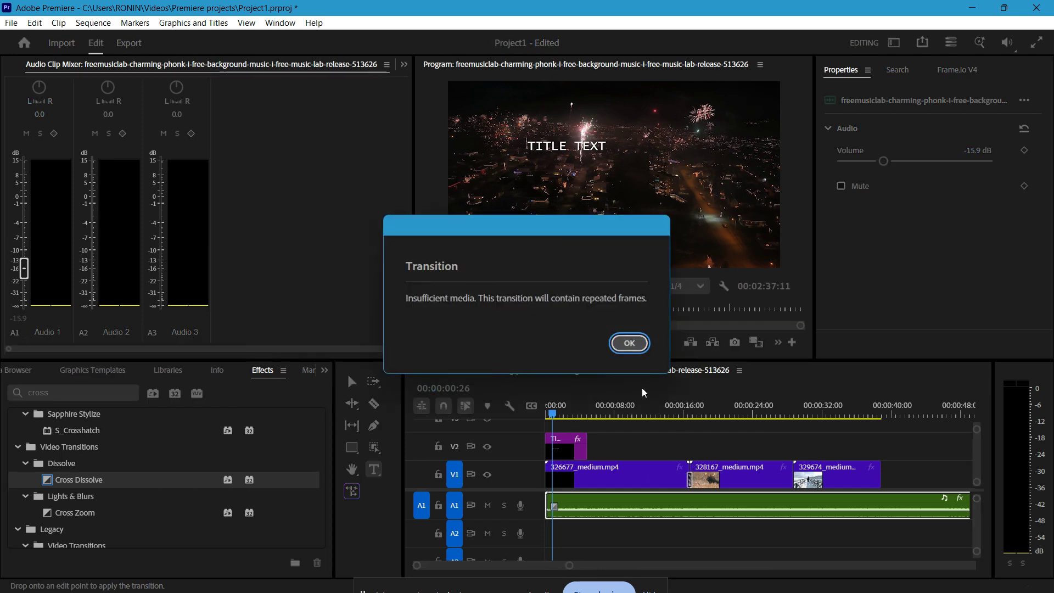
{"action": "key", "text": "Return"}
Preview the opening clip on V1 by scrubbing back and playing past the end of the title.
{"action": "left_click", "coordinate": [664, 416]}
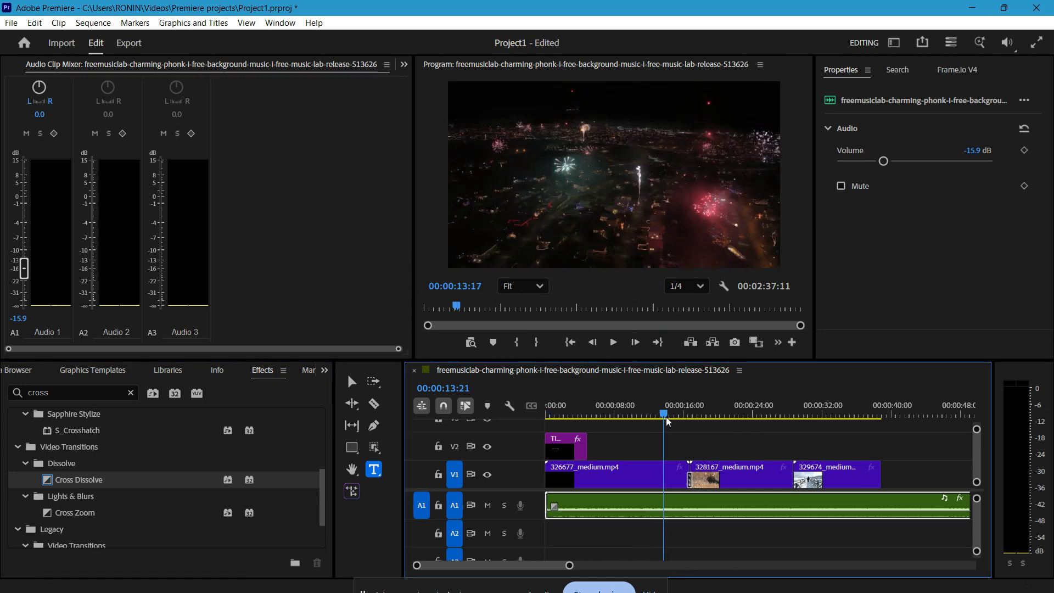
{"action": "left_click_drag", "start_coordinate": [669, 422], "coordinate": [643, 439]}
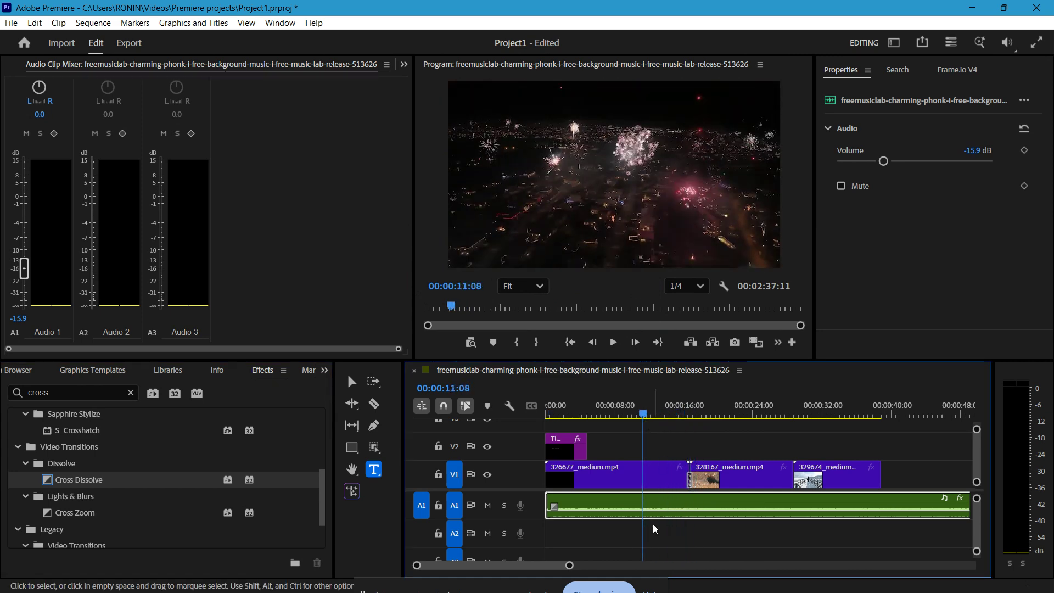
{"action": "left_click_drag", "start_coordinate": [568, 565], "coordinate": [526, 571]}
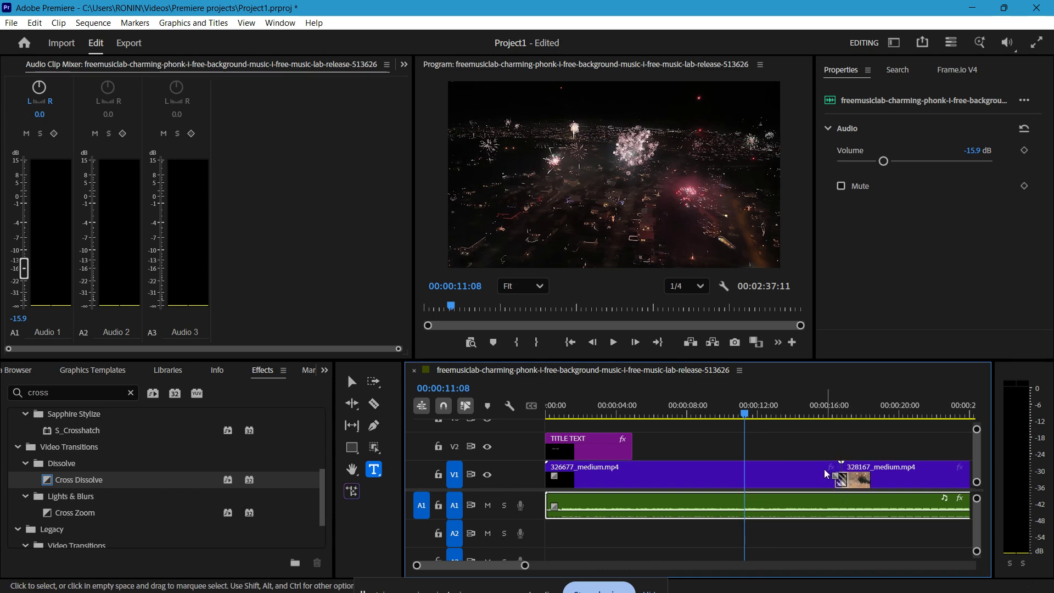
{"action": "left_click_drag", "start_coordinate": [748, 414], "coordinate": [626, 442]}
{"action": "key", "text": "space"}
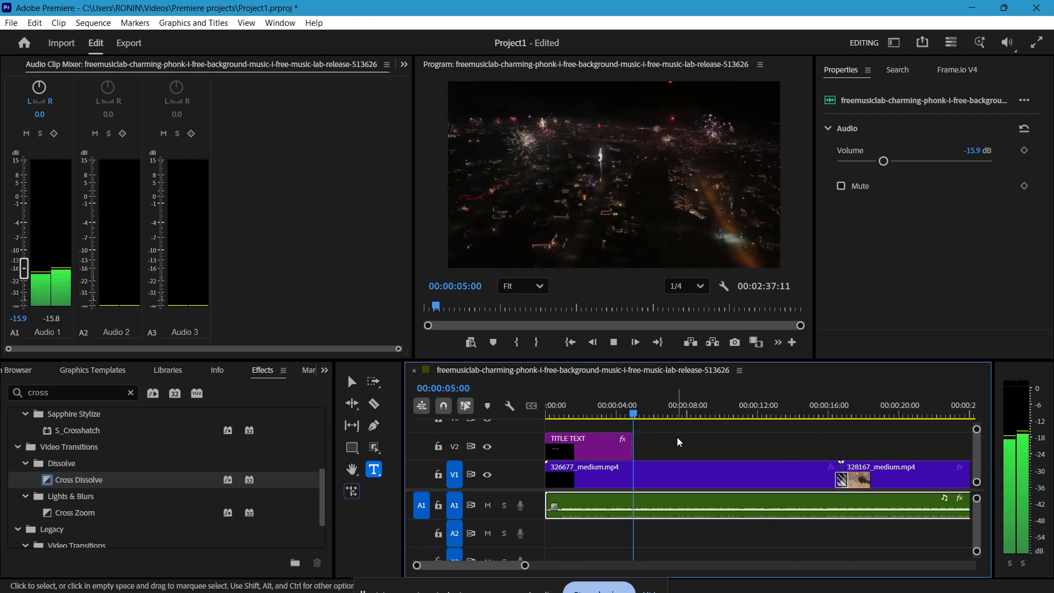
{"action": "key", "text": "space"}
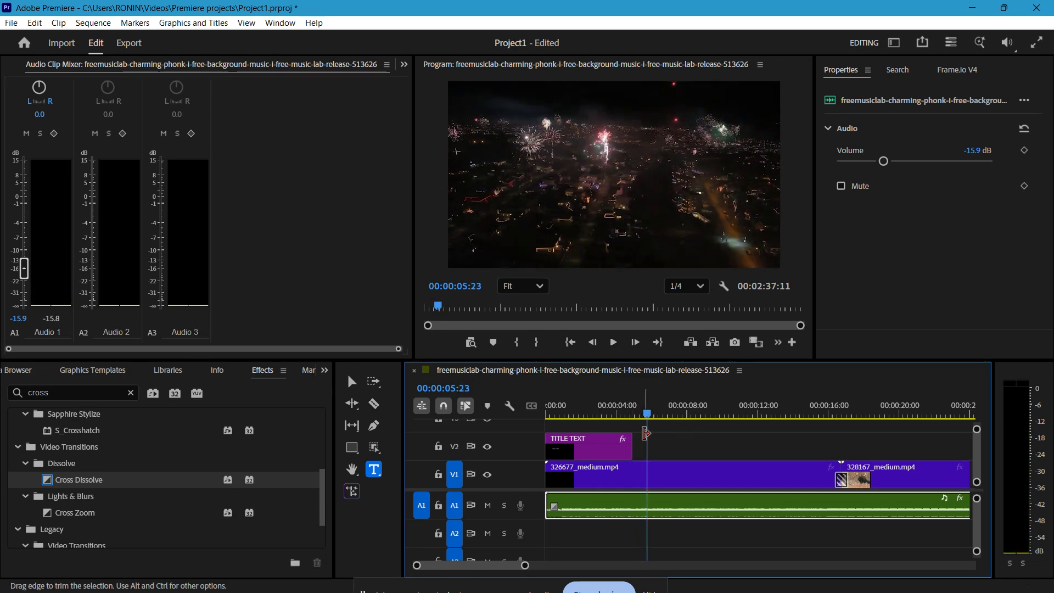
Return the playhead to the start of the sequence and select the 326677_medium.mp4 clip on V1.
{"action": "left_click", "coordinate": [680, 441]}
{"action": "left_click", "coordinate": [586, 415]}
{"action": "key", "text": "Home"}
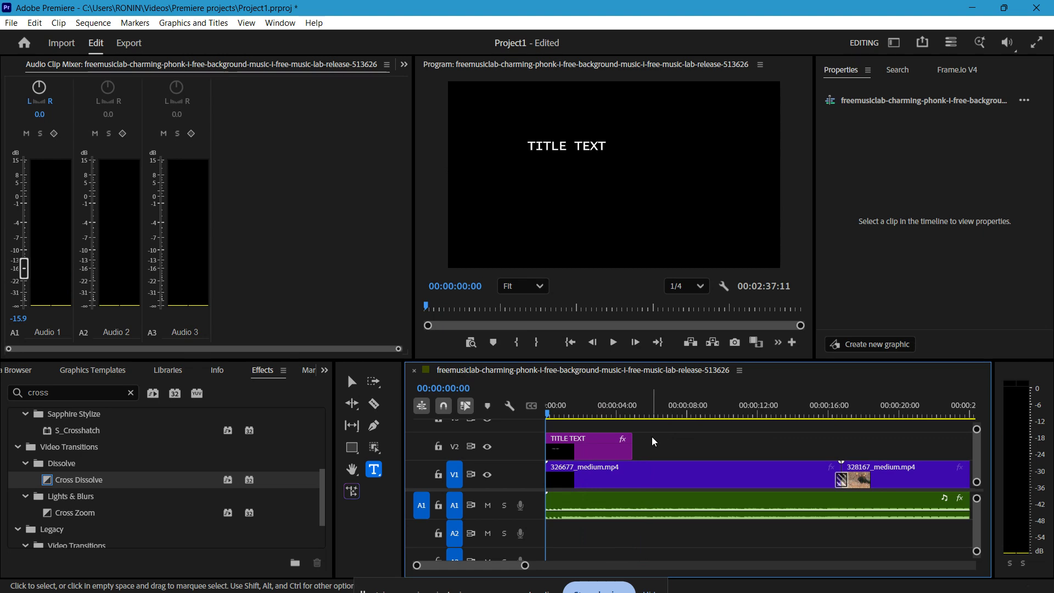
{"action": "left_click", "coordinate": [657, 482]}
{"action": "left_click_drag", "start_coordinate": [654, 479], "coordinate": [679, 485]}
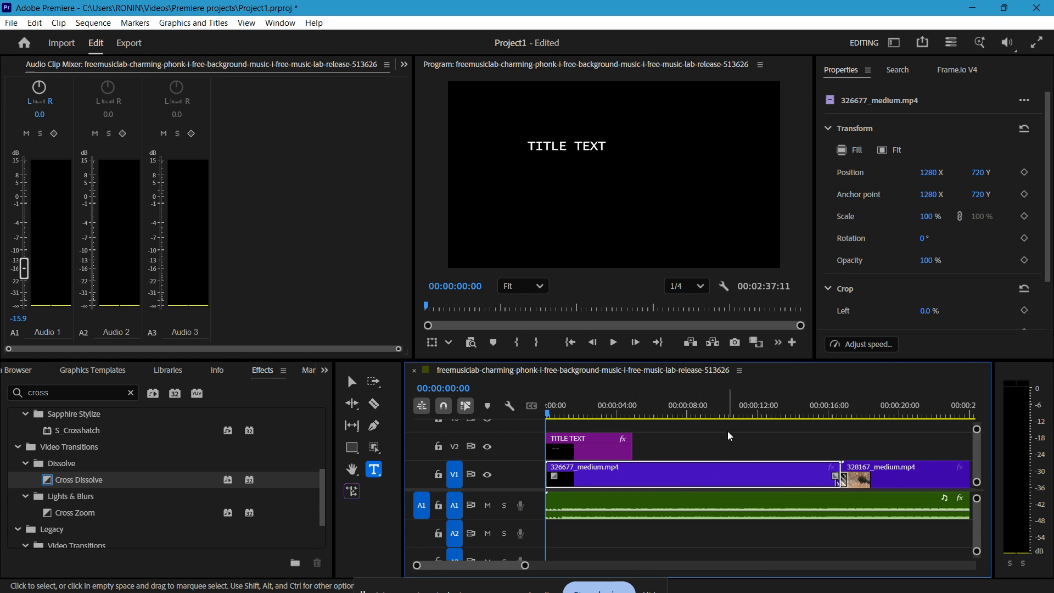
Look over the export settings for the sequence and return to editing.
{"action": "left_click", "coordinate": [133, 44]}
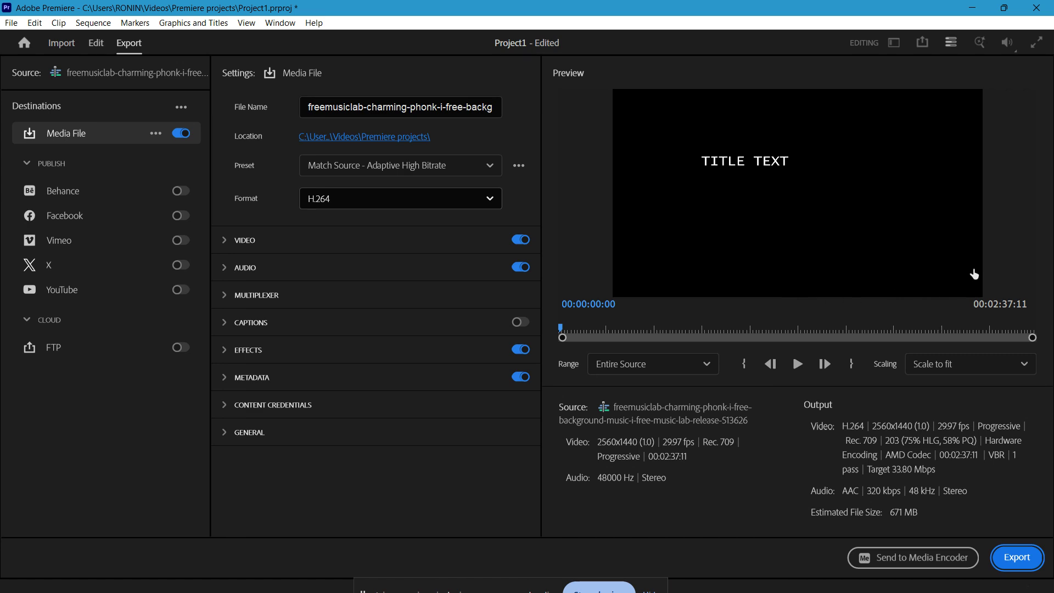
{"action": "left_click", "coordinate": [96, 43]}
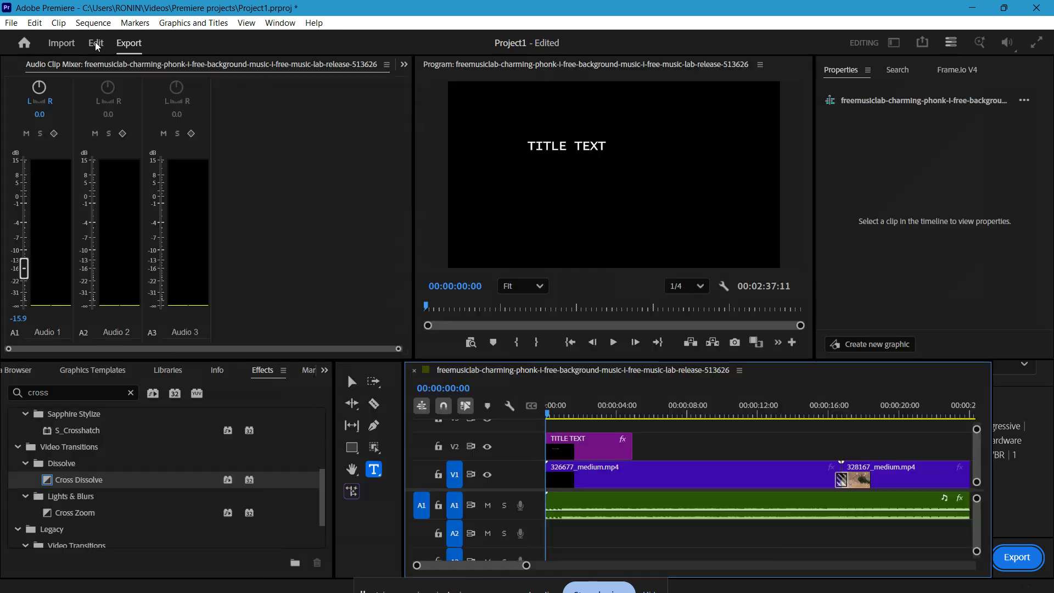
Mute audio track A1 and play the sequence from its start to about 00:00:03:03.
{"action": "left_click", "coordinate": [488, 505]}
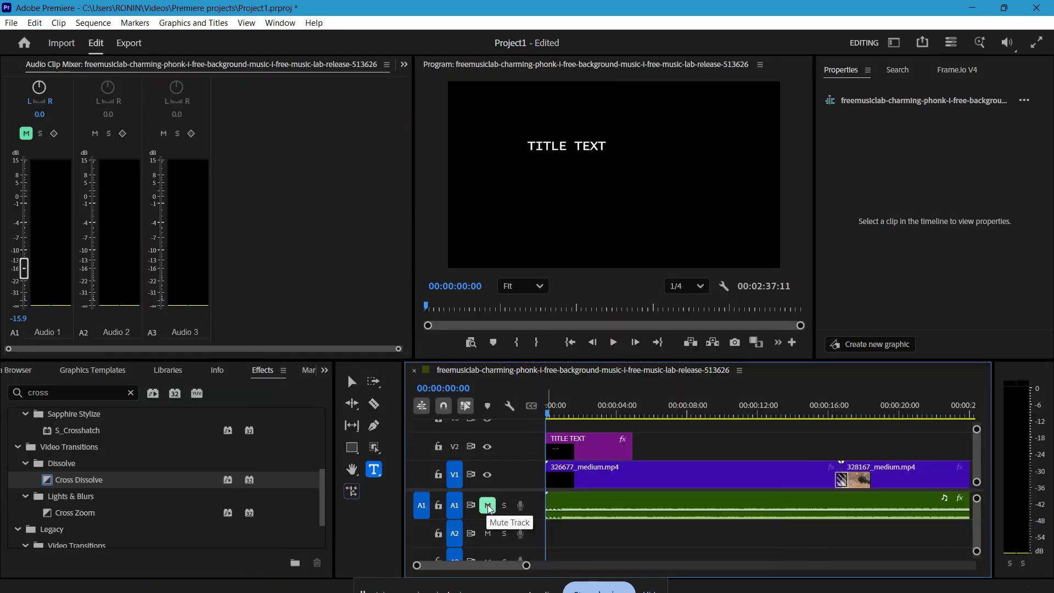
{"action": "key", "text": "space"}
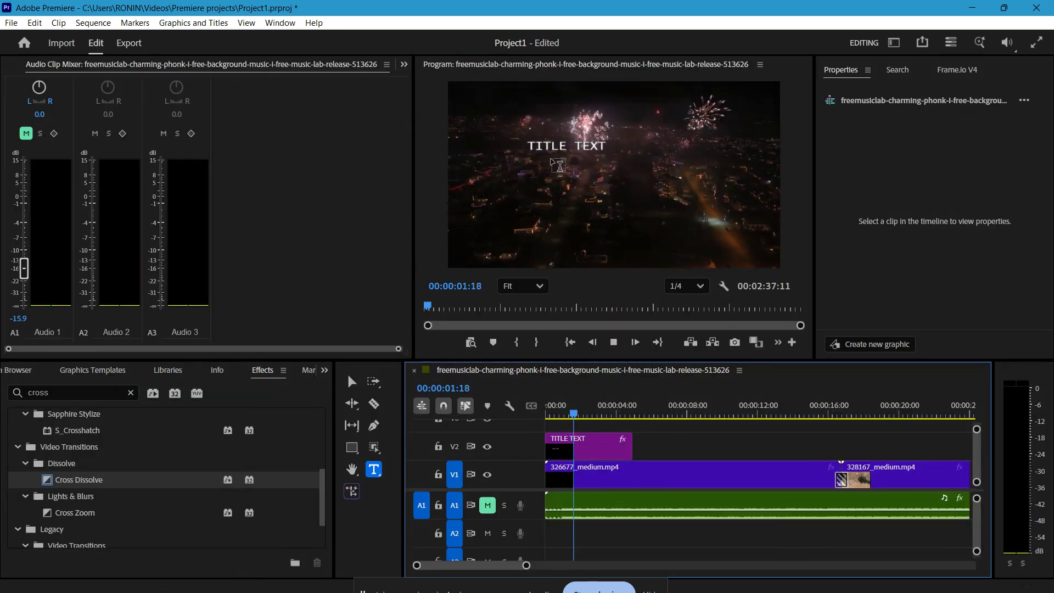
{"action": "key", "text": "space"}
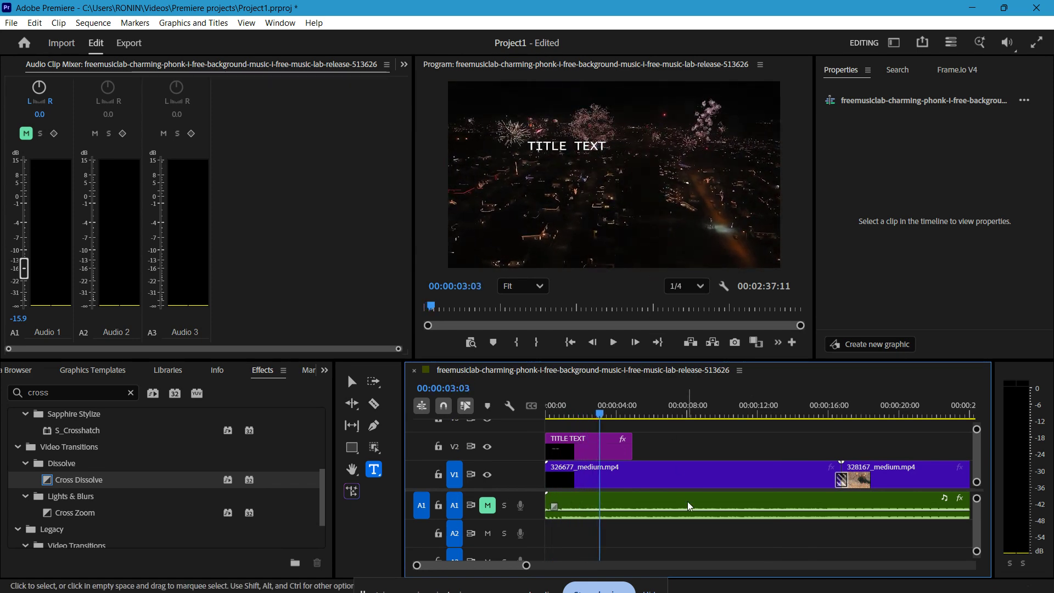
Examine the clip arrangement on the timeline, from the whole sequence down to the first seconds around the title.
{"action": "key", "text": "minus"}
{"action": "key", "text": "minus"}
{"action": "key", "text": "minus"}
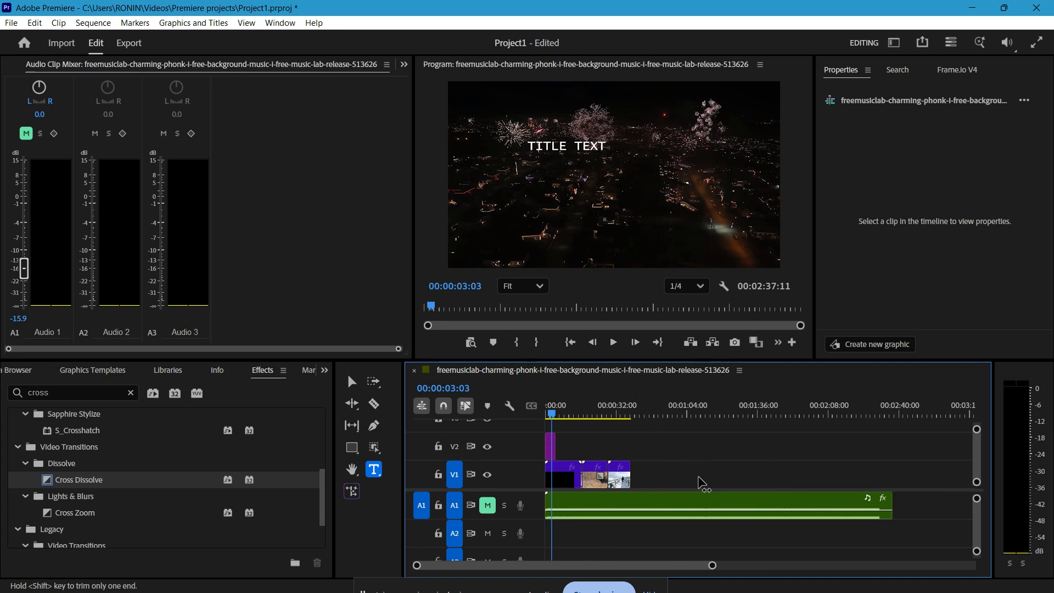
{"action": "key", "text": "equal"}
{"action": "key", "text": "equal"}
{"action": "key", "text": "equal"}
{"action": "key", "text": "minus"}
{"action": "key", "text": "minus"}
{"action": "key", "text": "minus"}
{"action": "key", "text": "minus"}
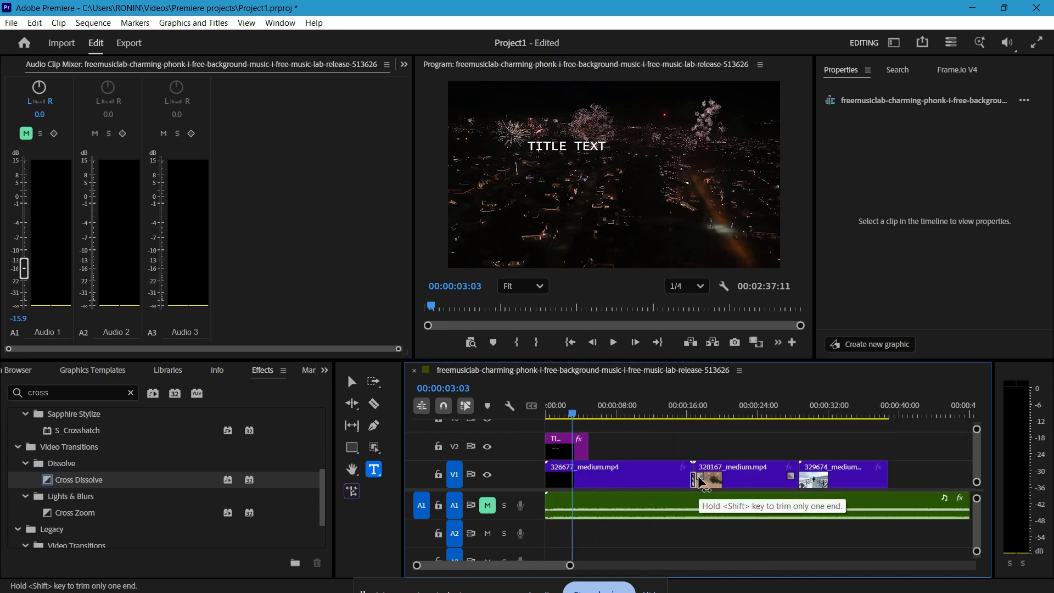
{"action": "key", "text": "equal"}
{"action": "key", "text": "equal"}
{"action": "key", "text": "equal"}
{"action": "key", "text": "equal"}
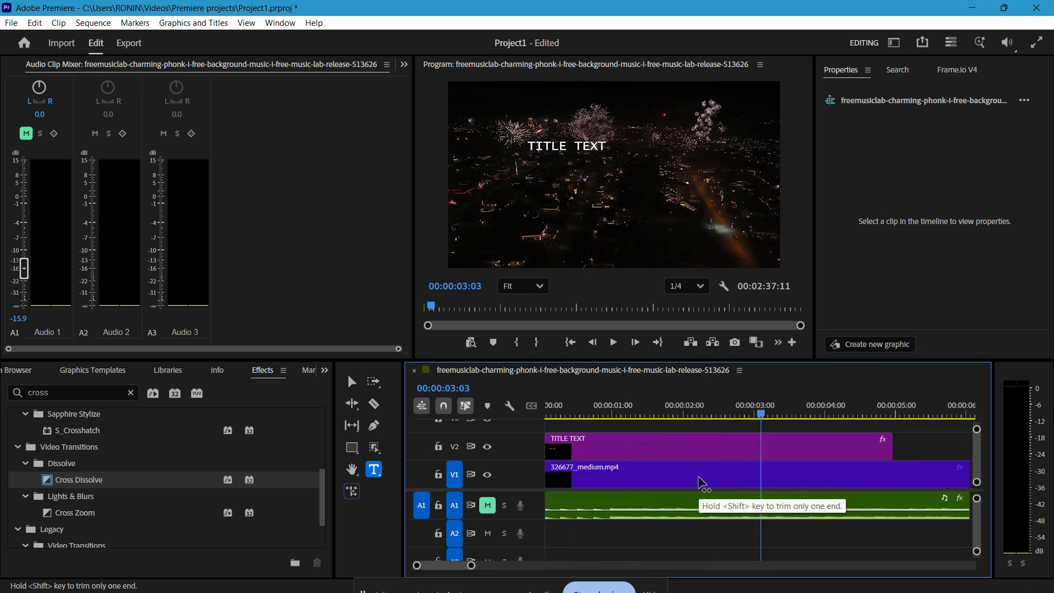
Open the export settings for the sequence and name the output file Project1.
{"action": "key", "text": "minus"}
{"action": "key", "text": "minus"}
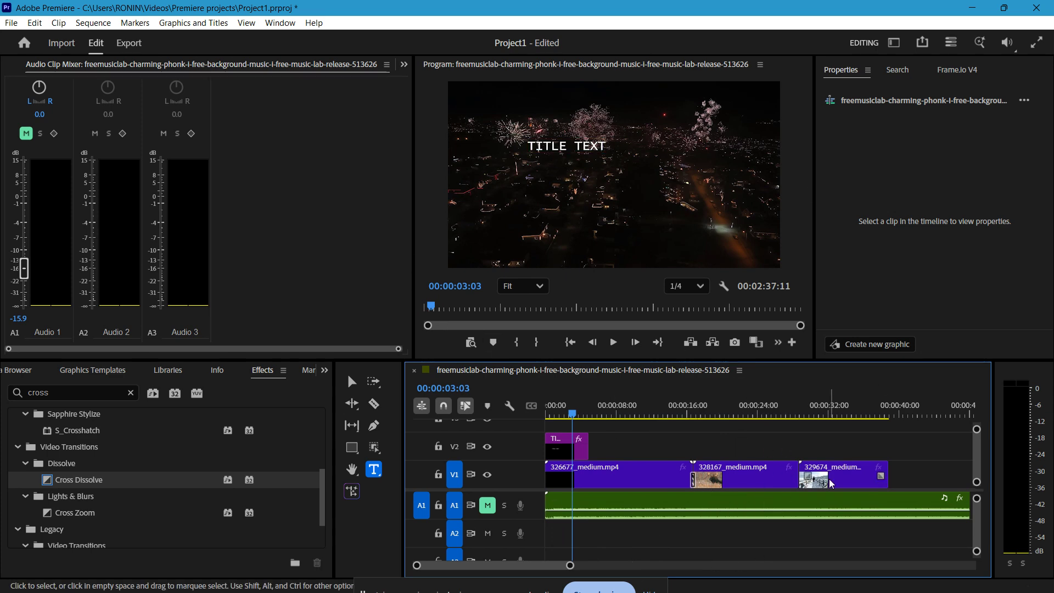
{"action": "left_click", "coordinate": [129, 45]}
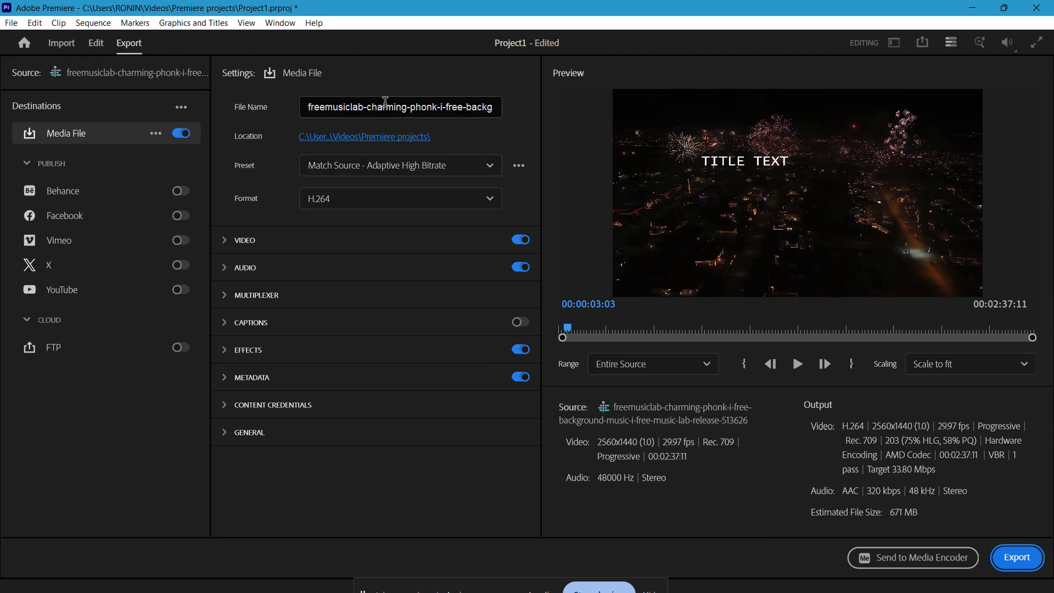
{"action": "left_click", "coordinate": [386, 102]}
{"action": "key", "text": "ctrl+a"}
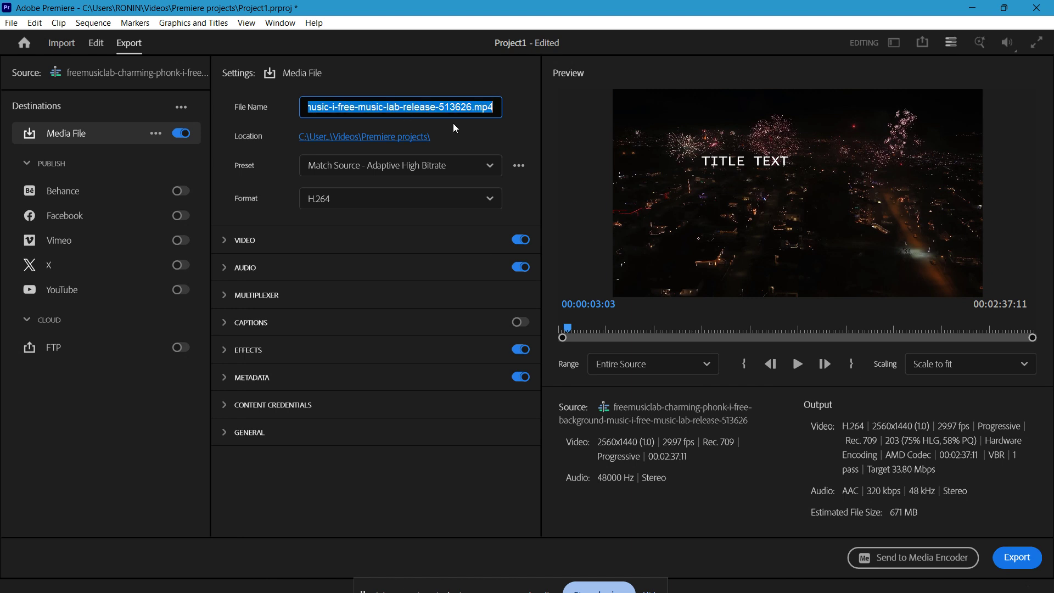
{"action": "key", "text": "BackSpace"}
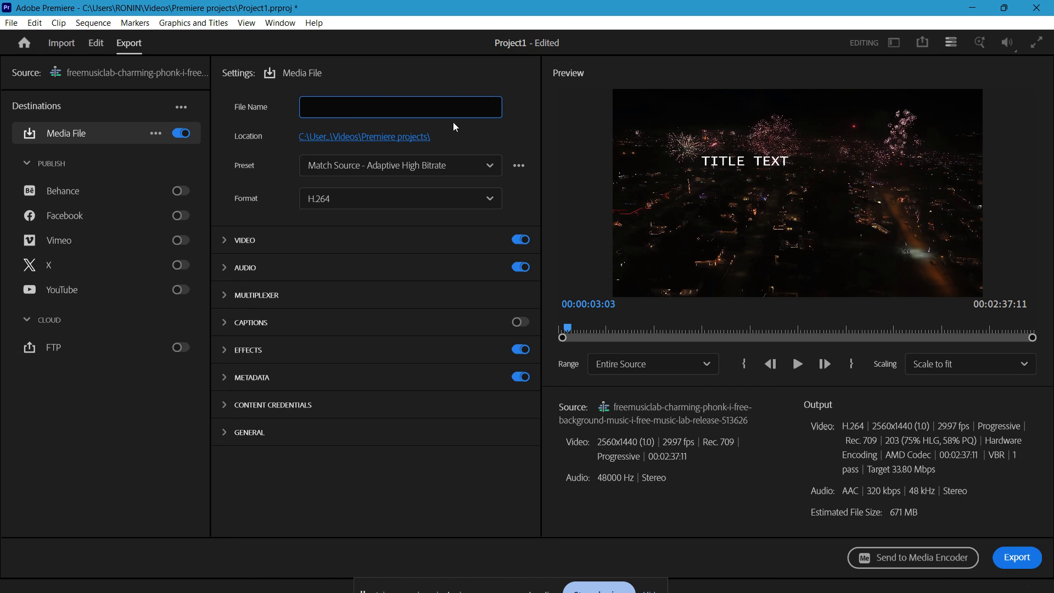
{"action": "type", "text": "Project1"}
{"action": "key", "text": "Return"}
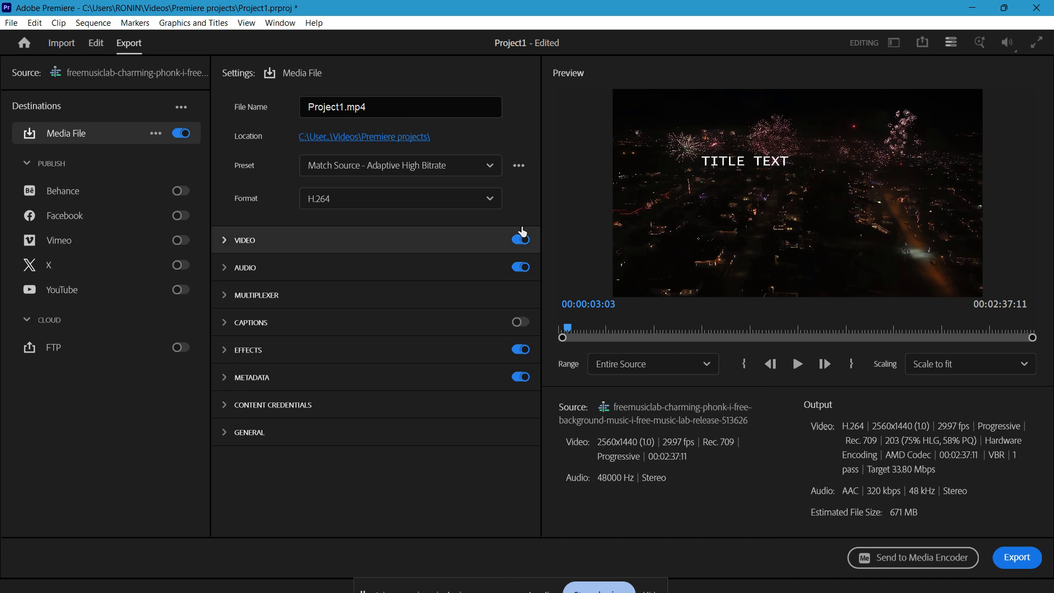
Look through the available formats and presets for the media file export.
{"action": "left_click", "coordinate": [471, 198]}
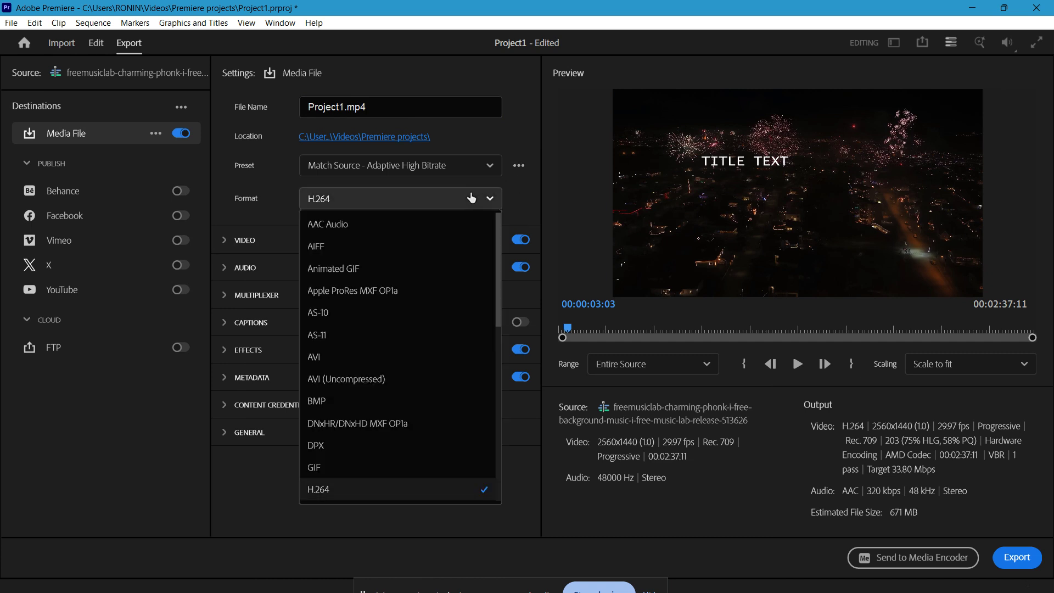
{"action": "scroll", "coordinate": [412, 353], "scroll_direction": "down", "scroll_amount": 10}
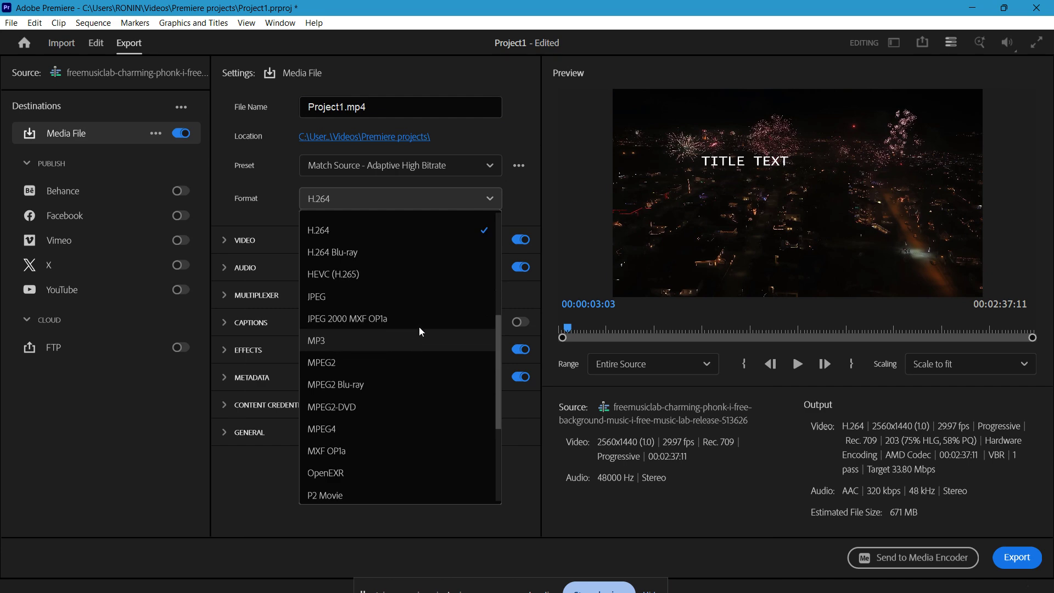
{"action": "left_click", "coordinate": [461, 175]}
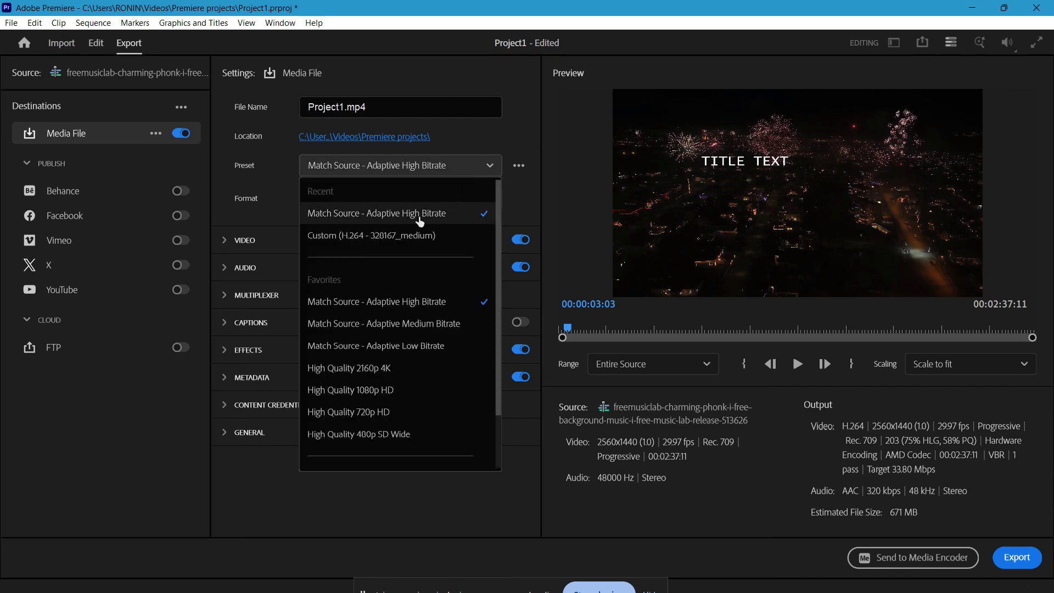
{"action": "left_click", "coordinate": [540, 165]}
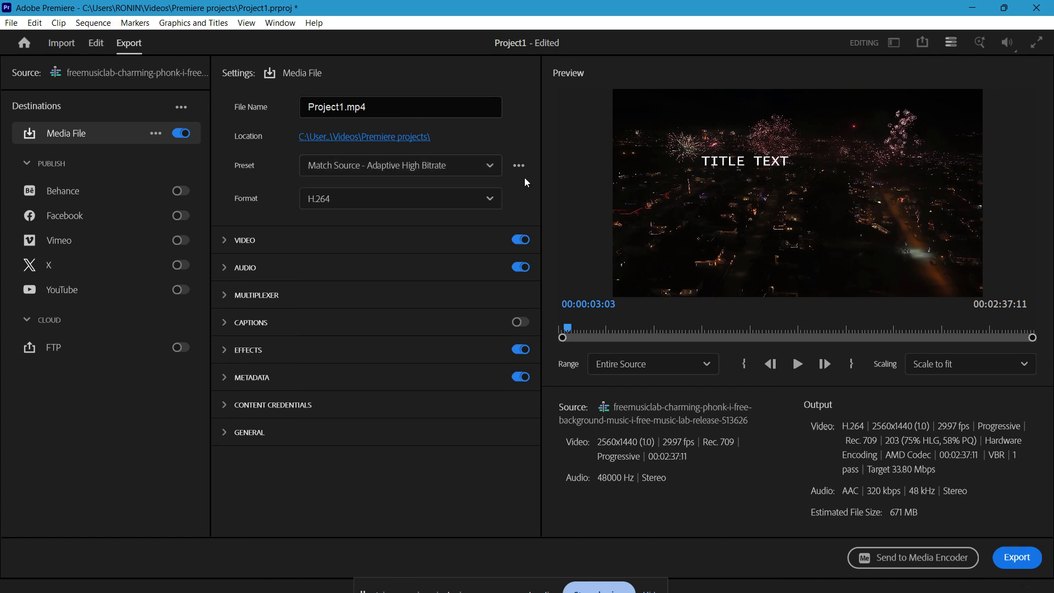
Browse the save locations for the export and save Project1.mp4 to the Premiere projects folder in Videos.
{"action": "left_click", "coordinate": [416, 138]}
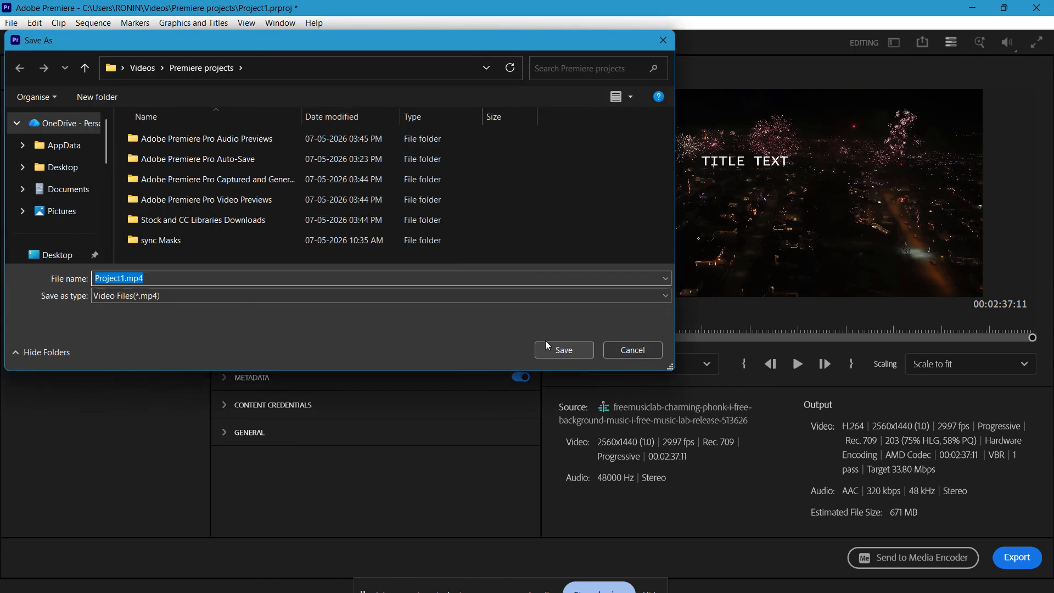
{"action": "scroll", "coordinate": [69, 198], "scroll_direction": "down", "scroll_amount": 3}
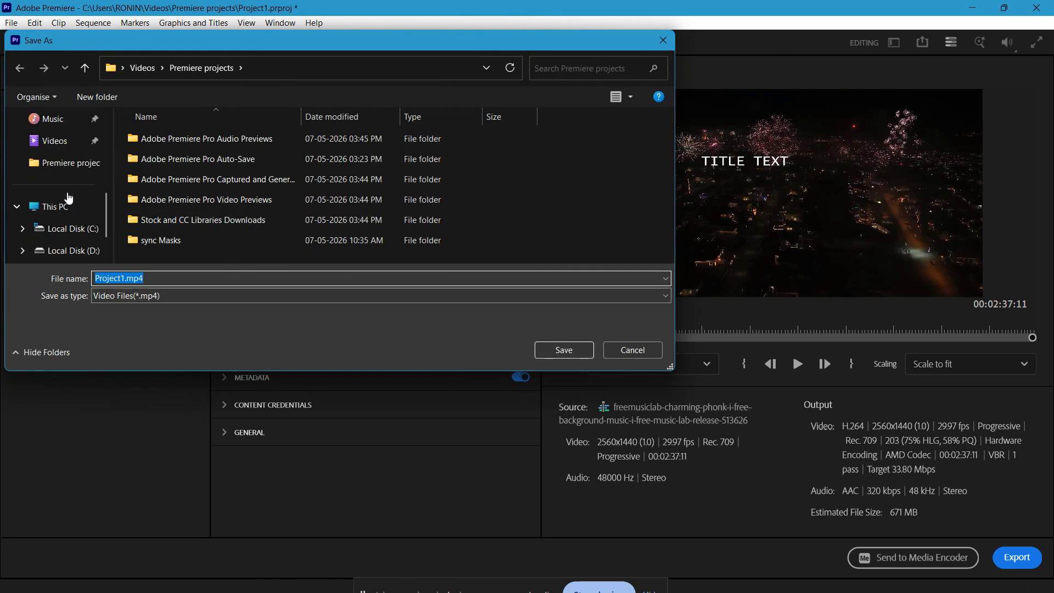
{"action": "scroll", "coordinate": [69, 196], "scroll_direction": "up", "scroll_amount": 3}
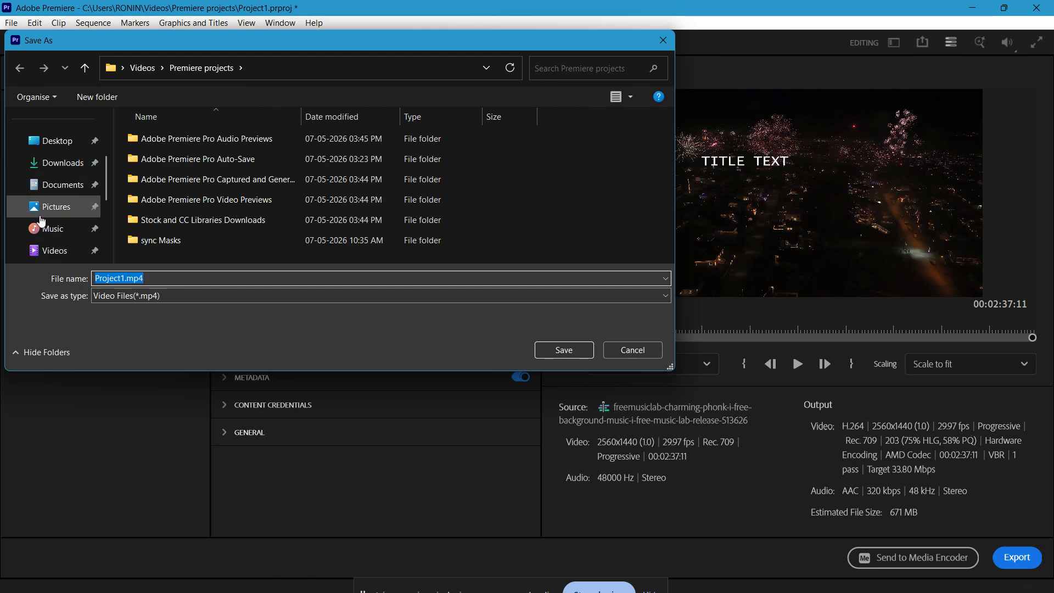
{"action": "scroll", "coordinate": [104, 203], "scroll_direction": "down", "scroll_amount": 3}
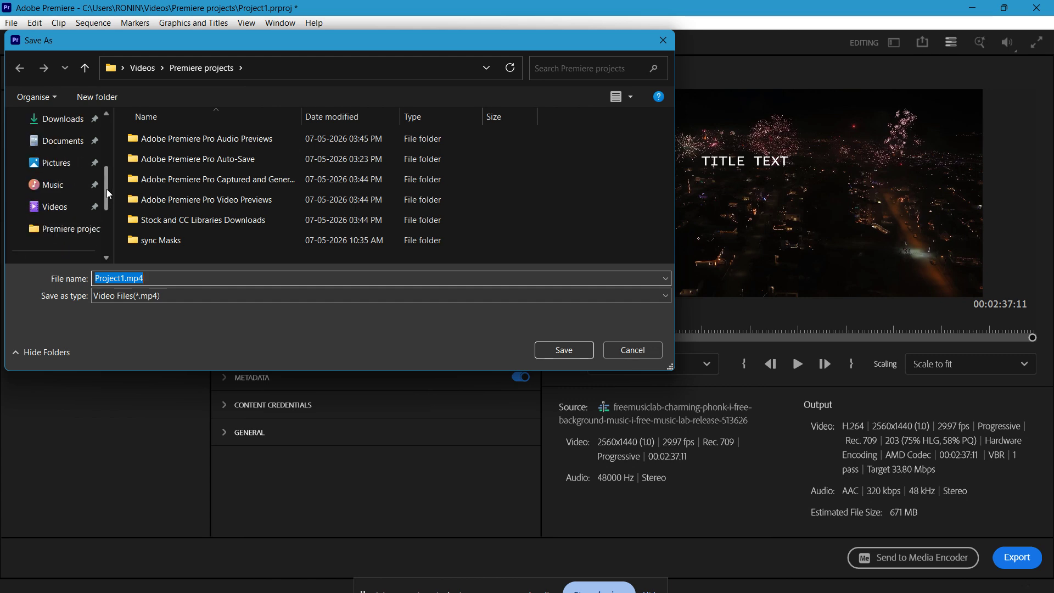
{"action": "scroll", "coordinate": [109, 206], "scroll_direction": "up", "scroll_amount": 3}
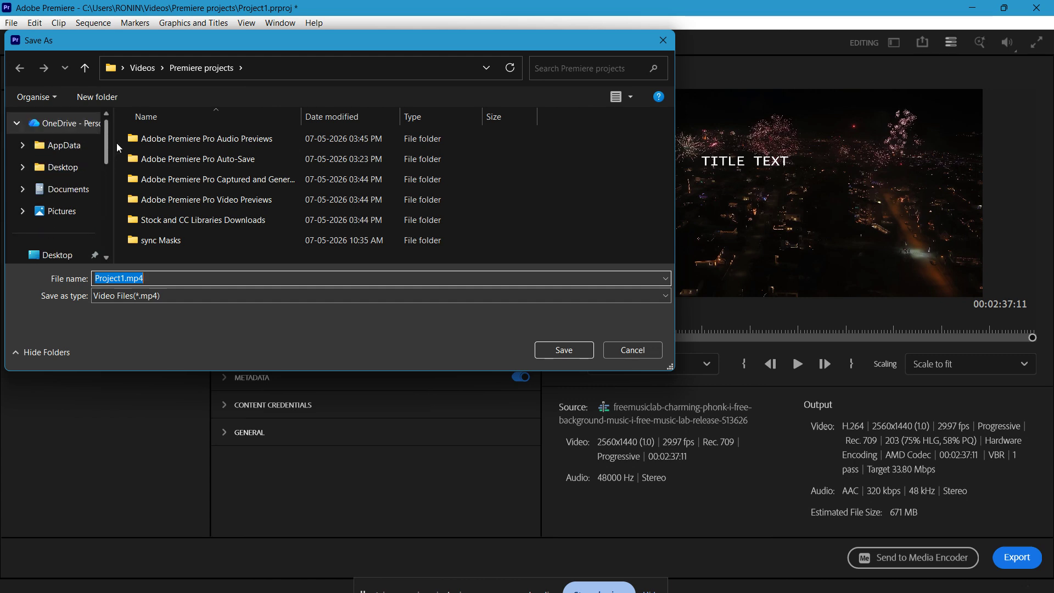
{"action": "left_click", "coordinate": [583, 352]}
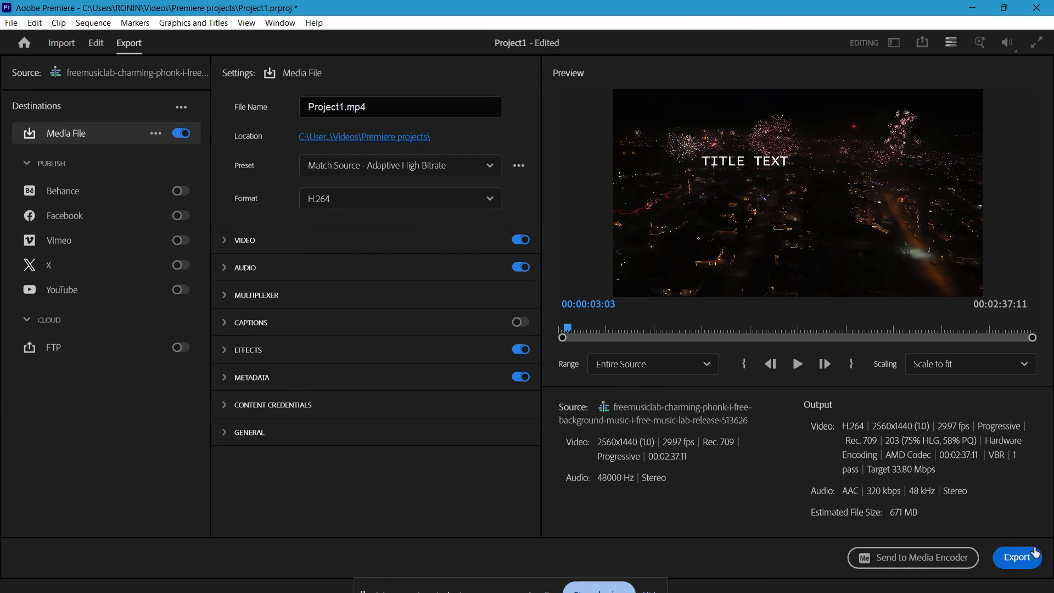